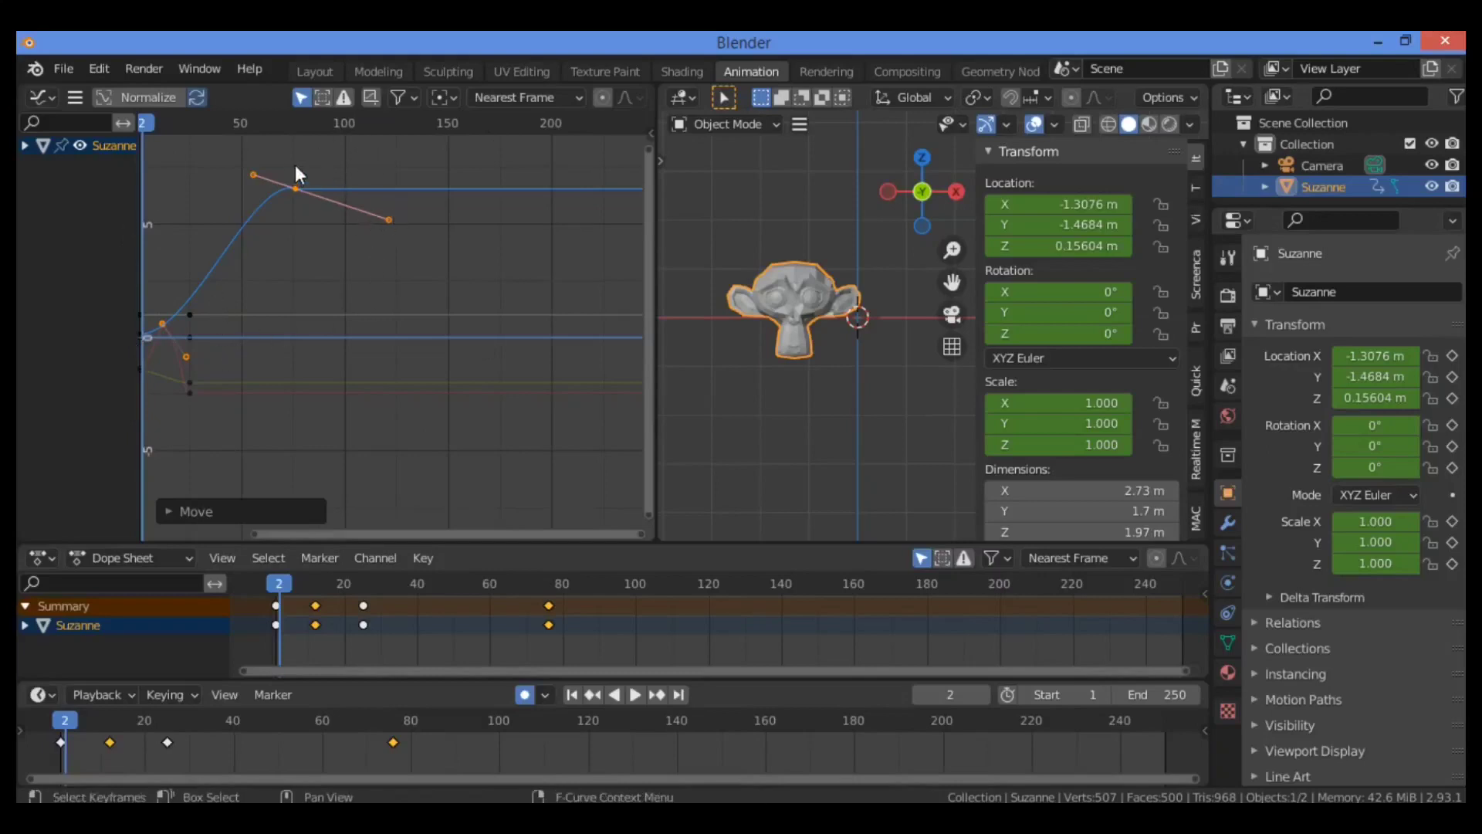
- Move the last keyframe of Suzanne's Z location curve to about frame 72 in the graph
click(254, 175)
drag(428, 163, 194, 286)
key(g)
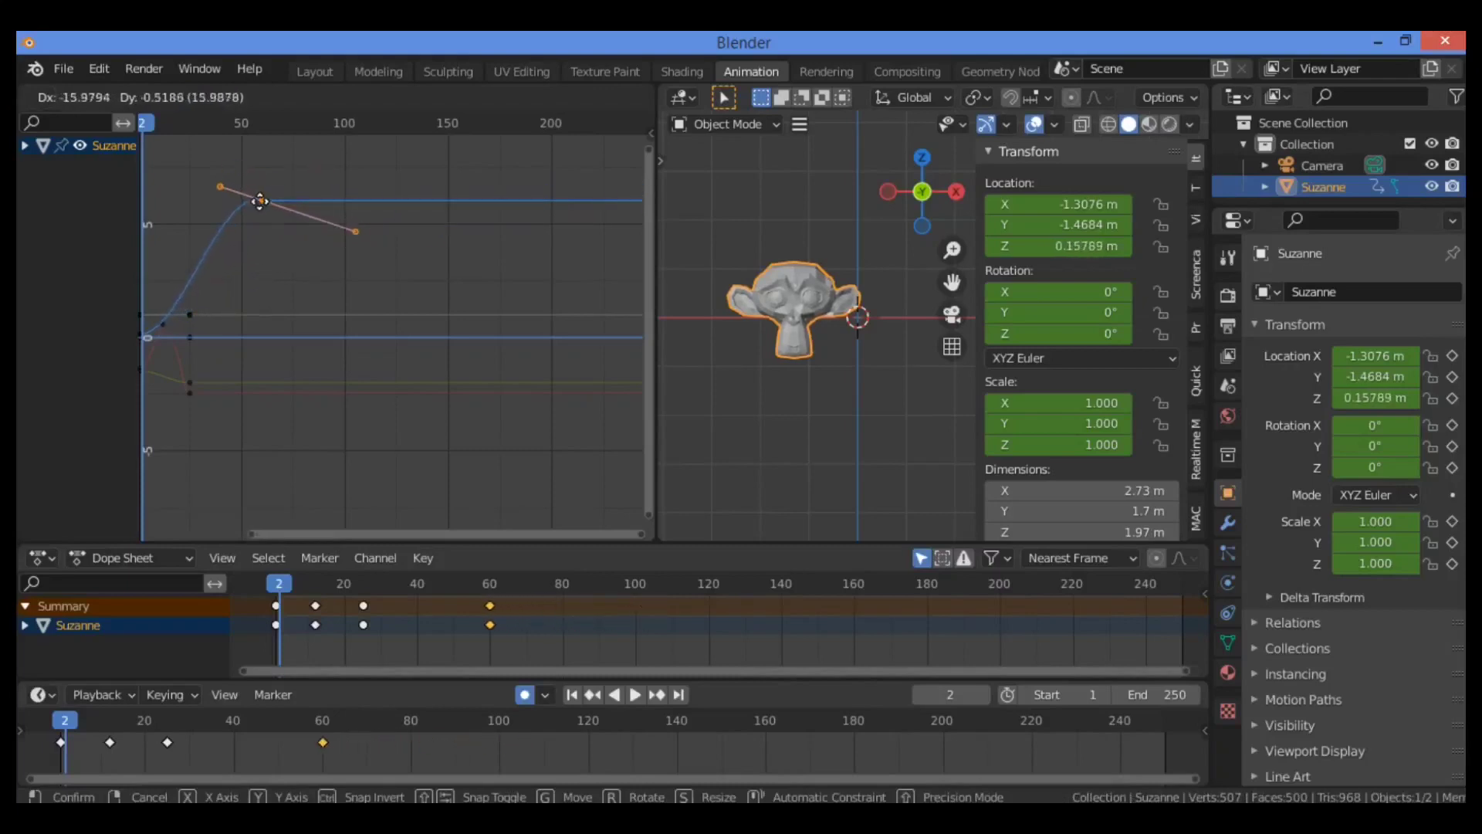
click(286, 192)
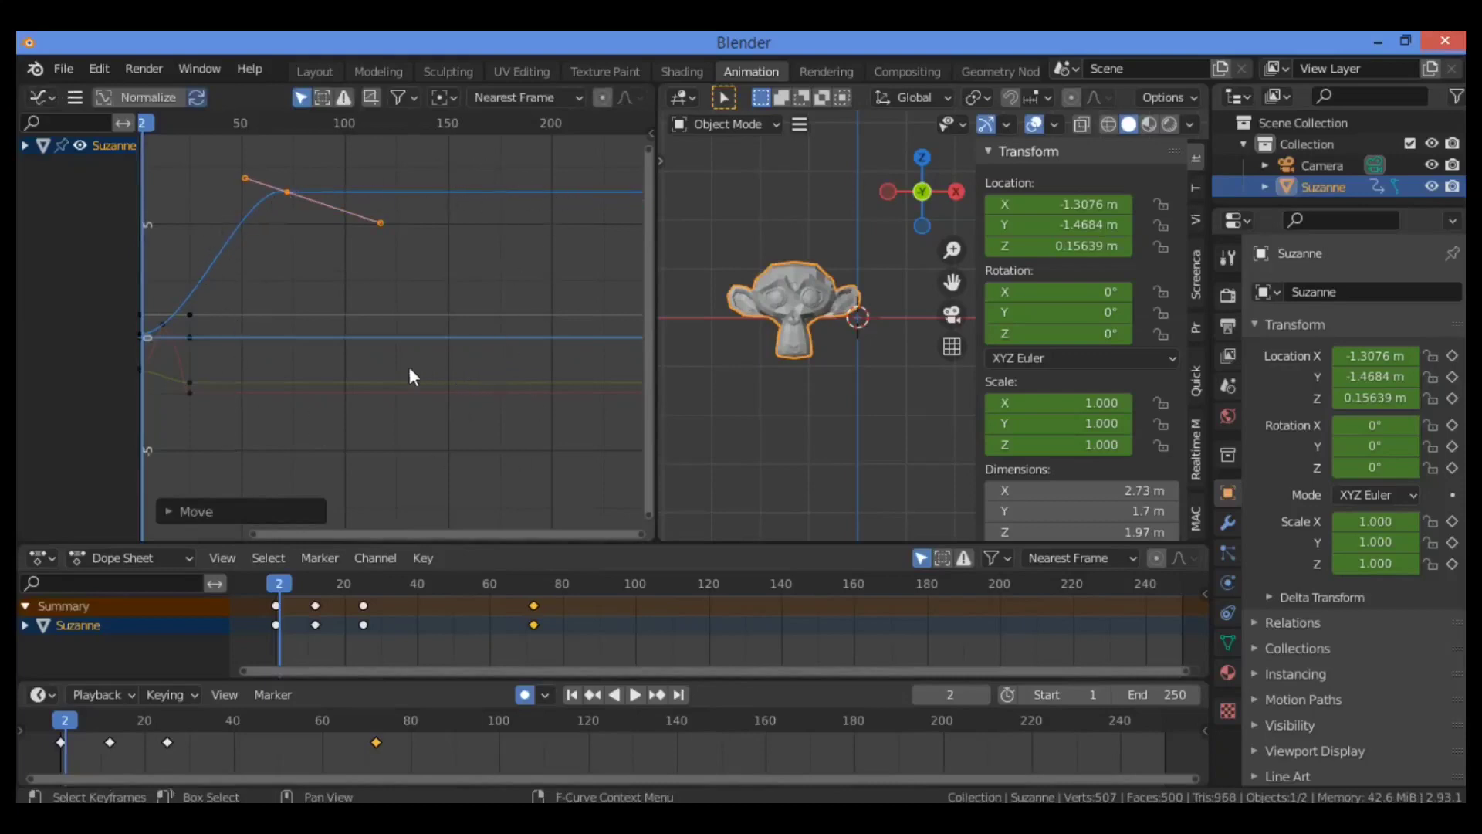
- Pull the incoming handle of Suzanne's X location keyframe at frame 25 outward and slightly downward to reshape the curve
click(190, 392)
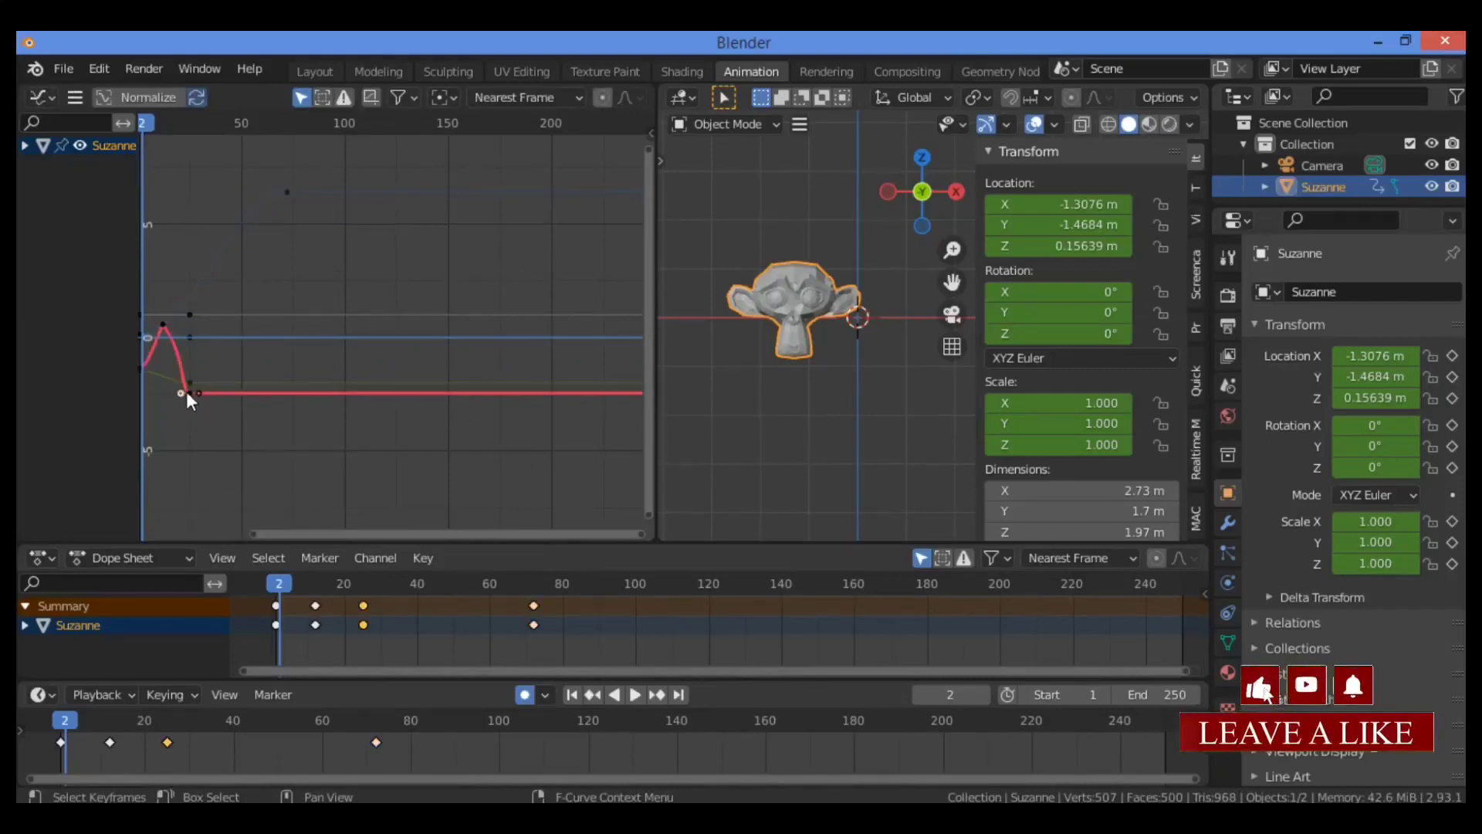
mouse_move(186, 392)
mouse_down()
mouse_move(203, 393)
mouse_move(170, 402)
mouse_up()
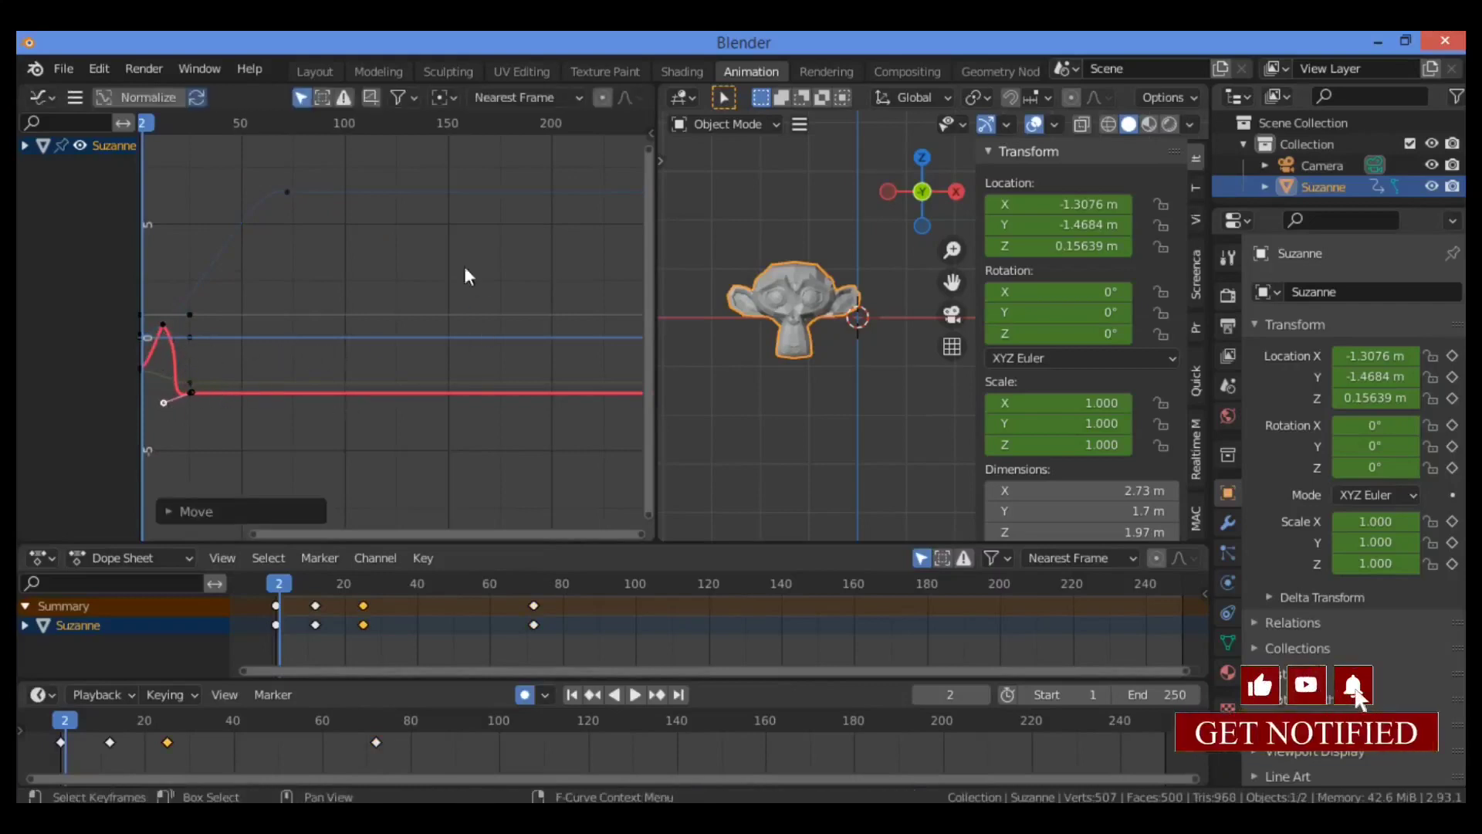
click(413, 199)
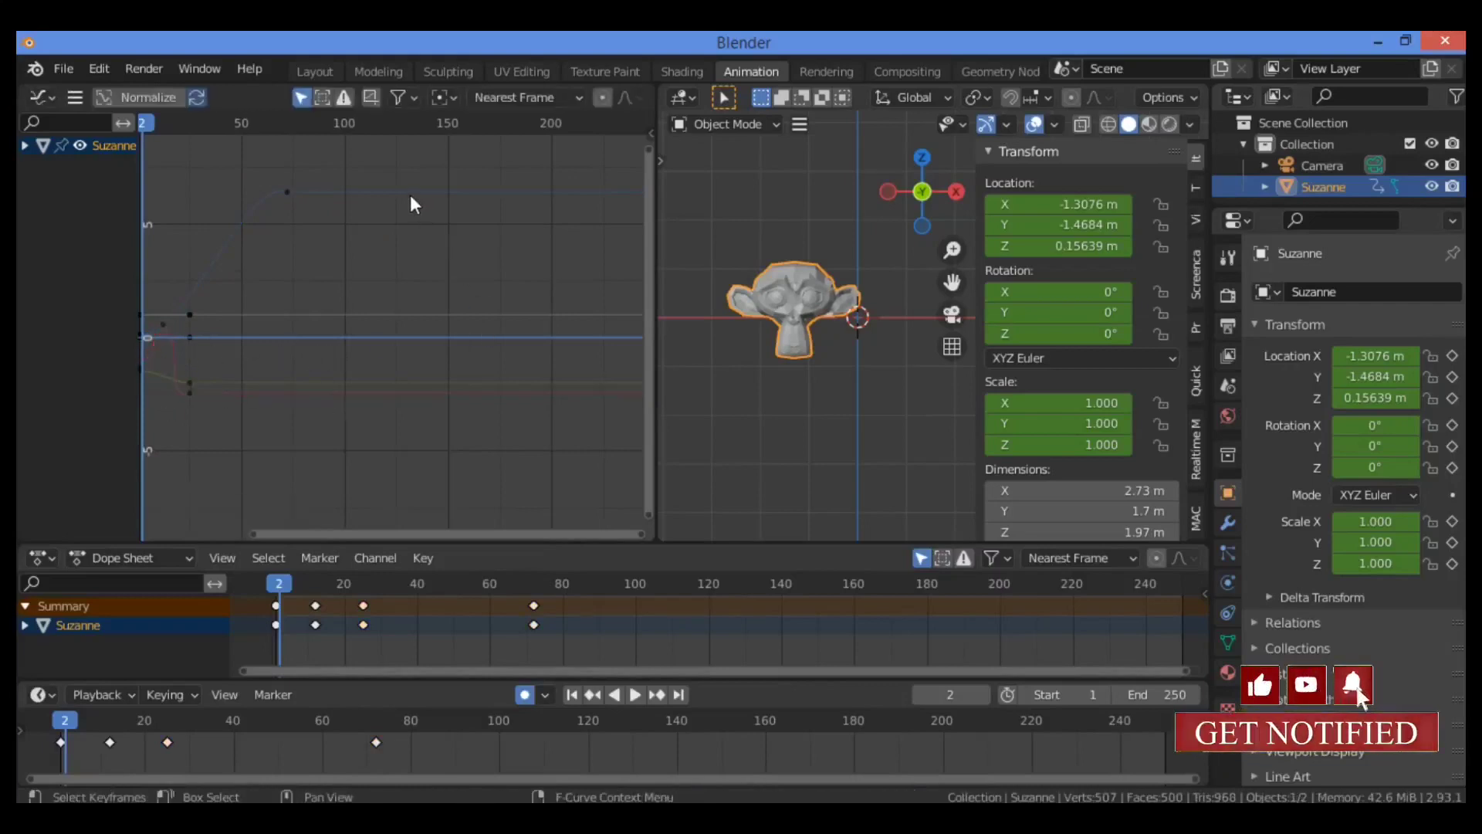
- Extend the outgoing handle of Suzanne's Y location keyframe at frame 25 slightly to the right
click(286, 191)
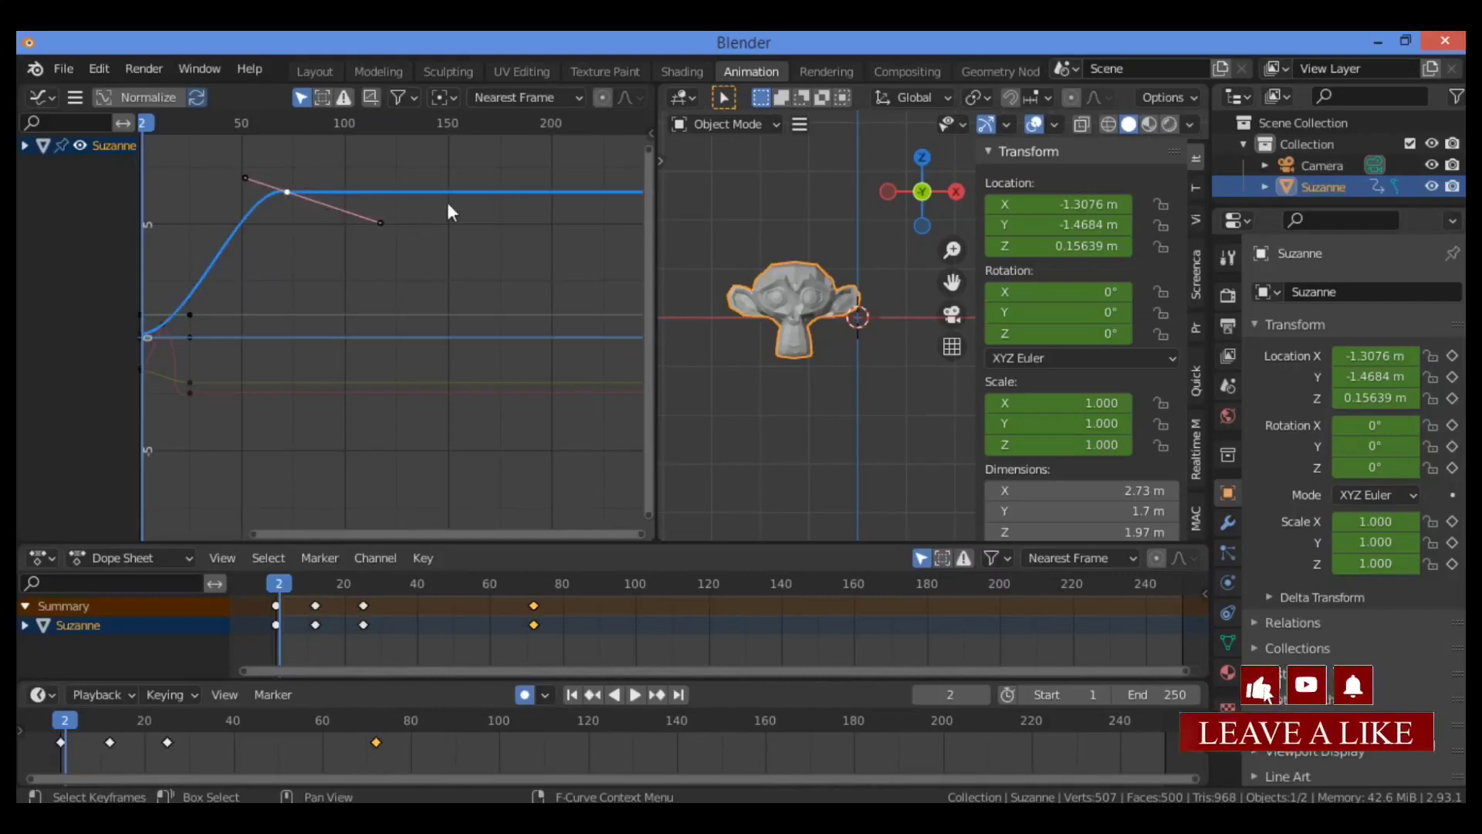
click(193, 380)
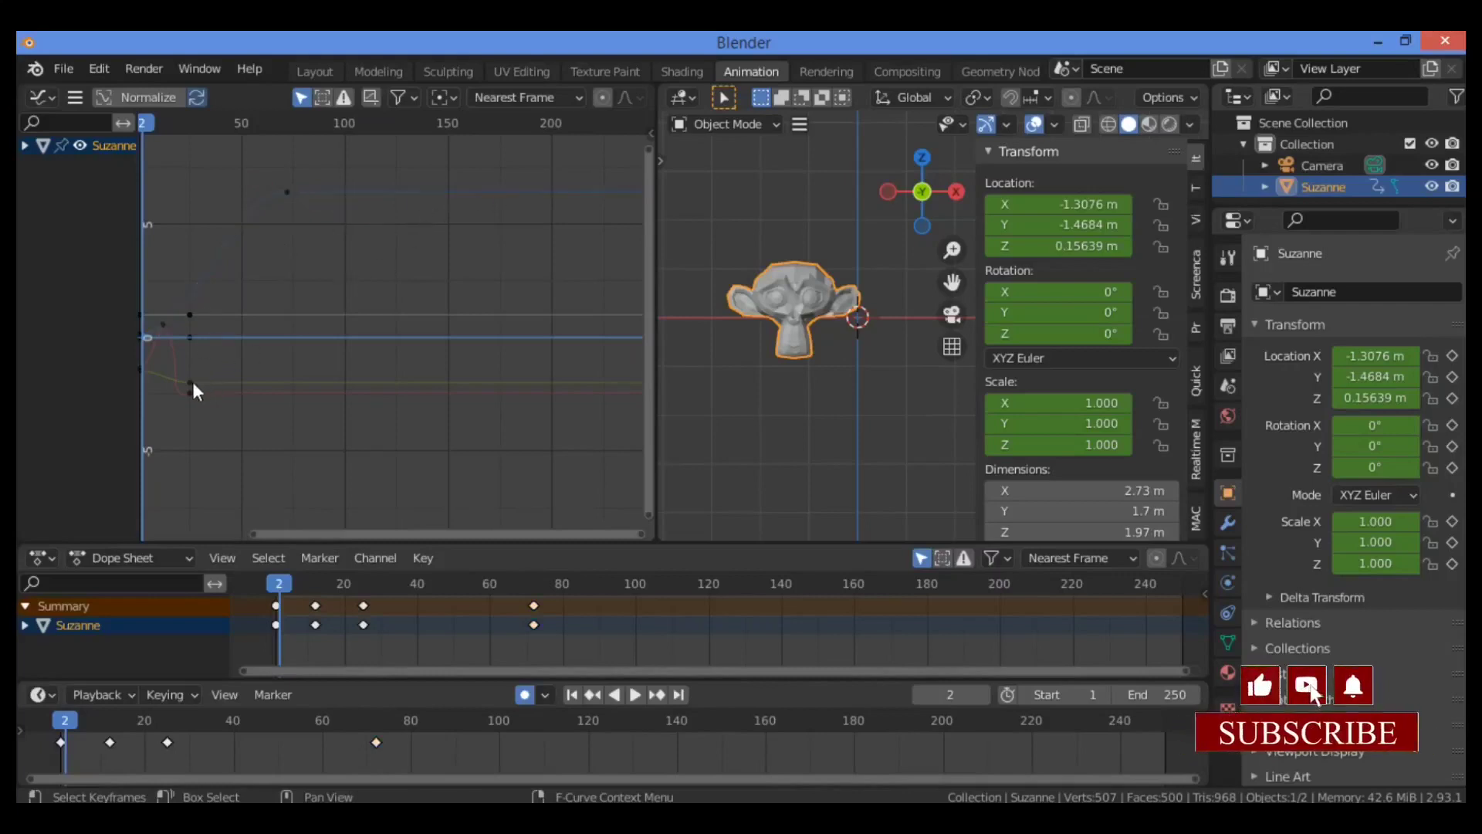
click(191, 382)
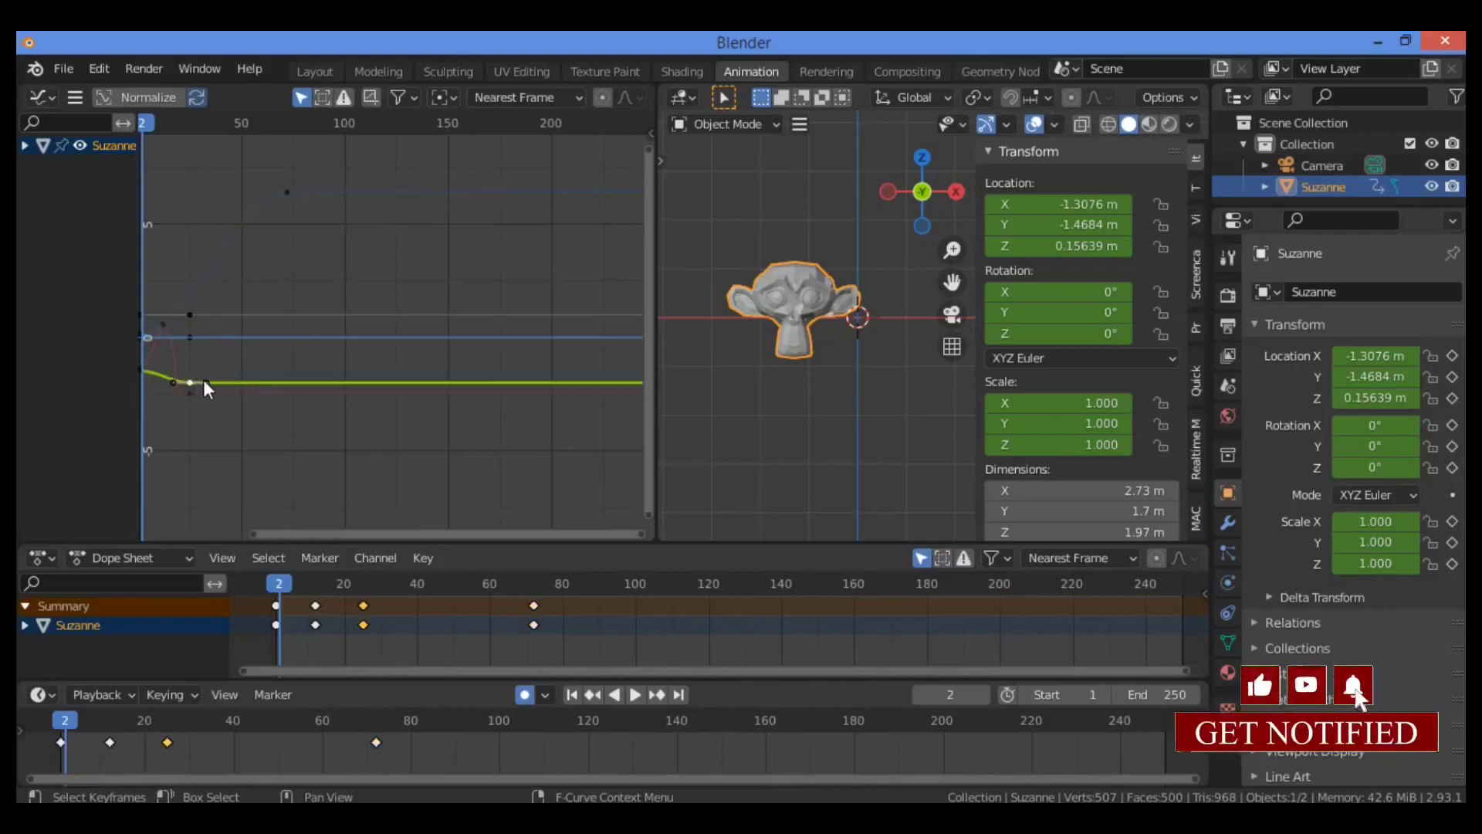
drag(205, 384, 212, 382)
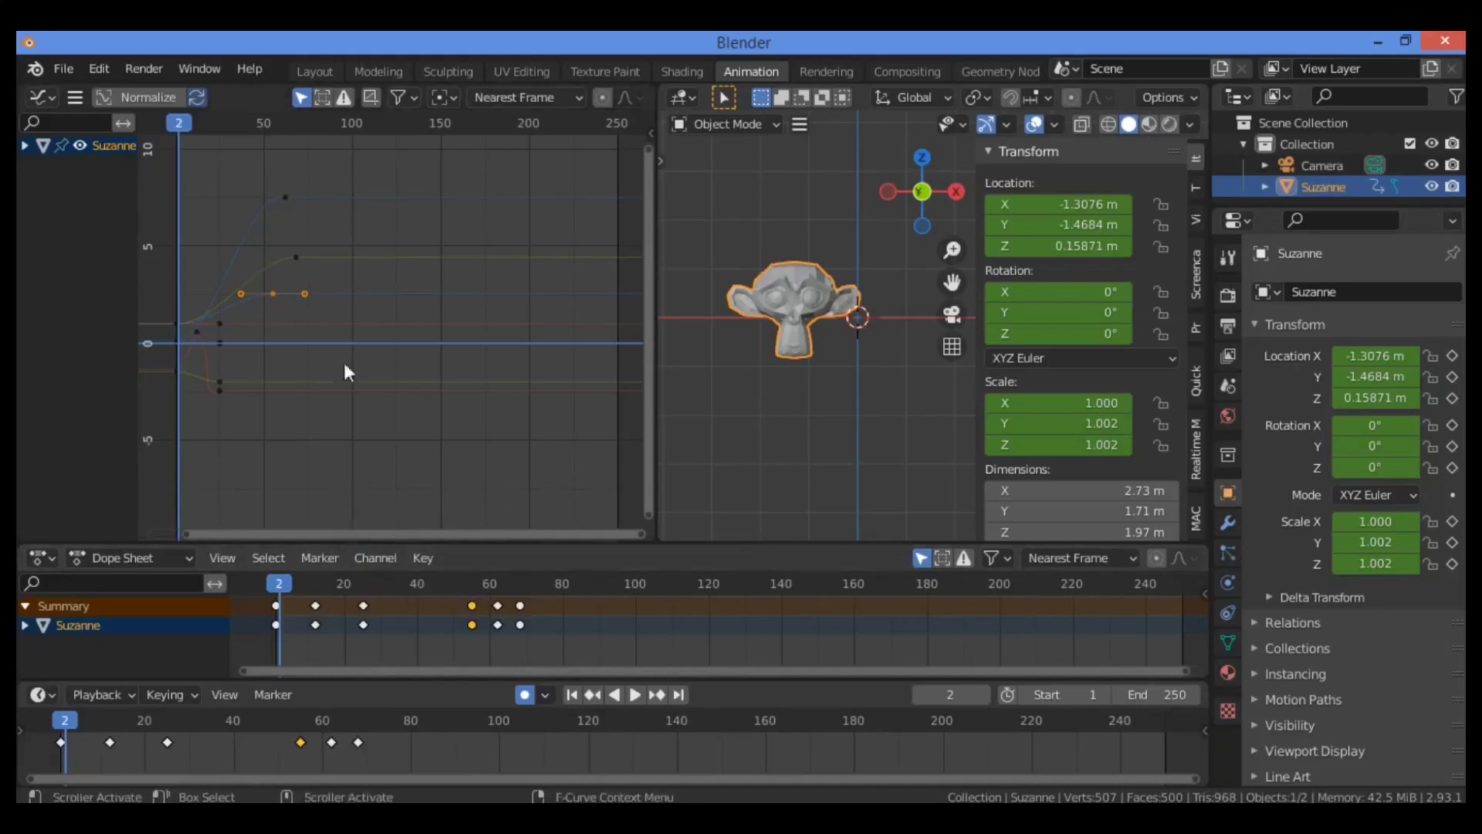
- Select Suzanne's summary keyframes one by one to examine which F-curve points each of them controls
click(363, 605)
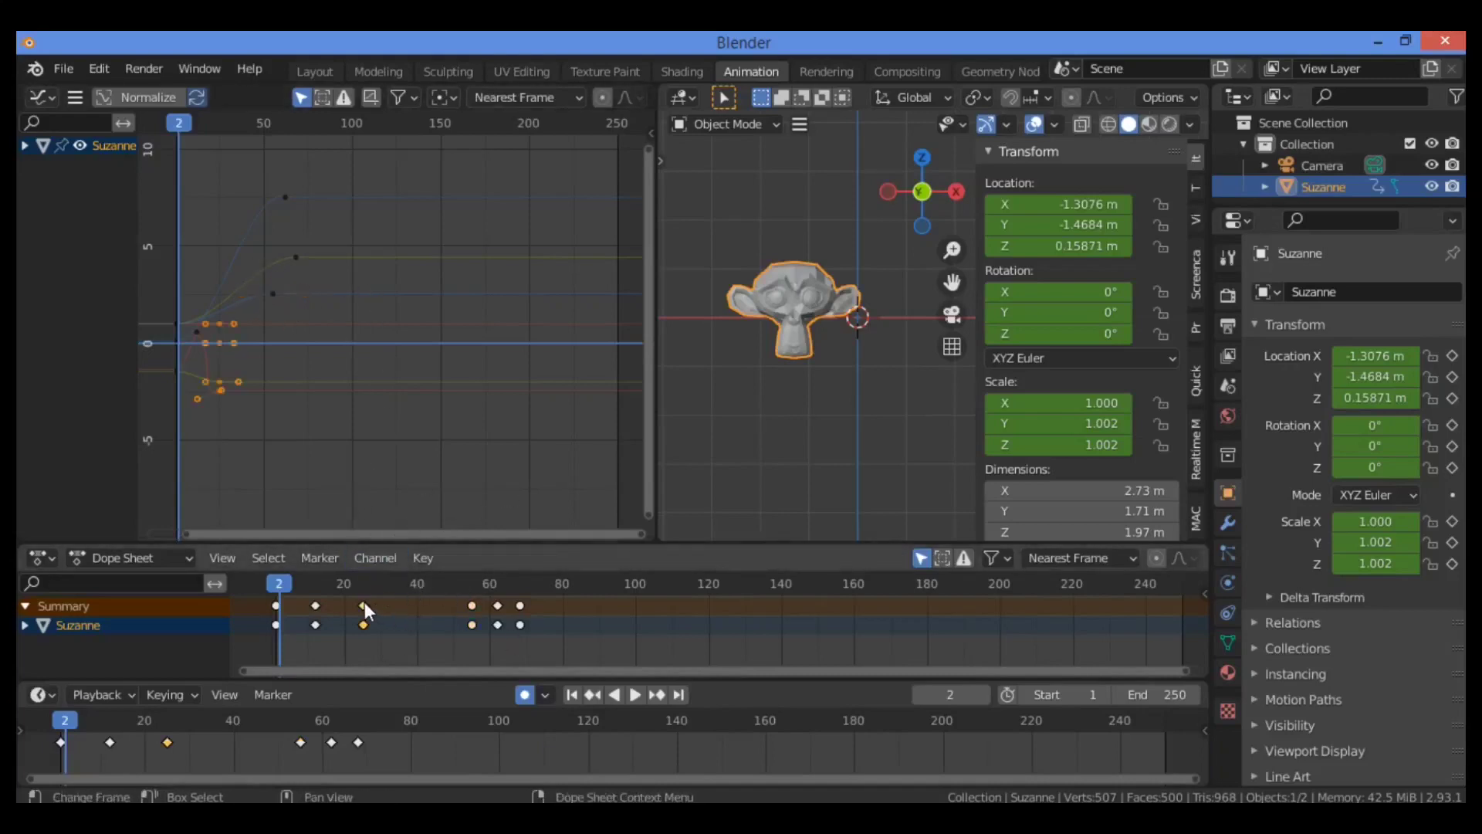
click(498, 606)
click(522, 606)
click(471, 605)
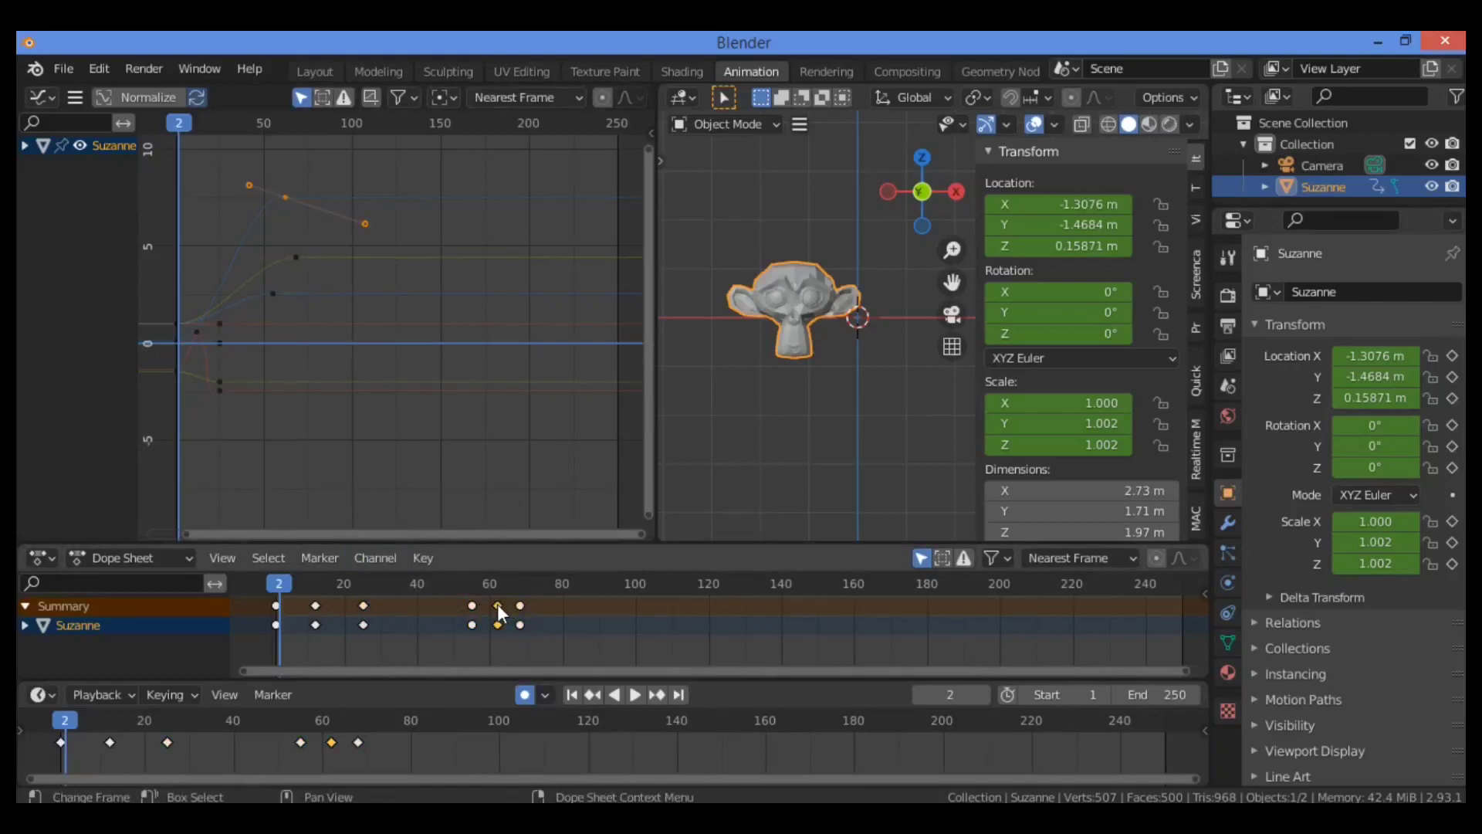
click(363, 607)
click(321, 602)
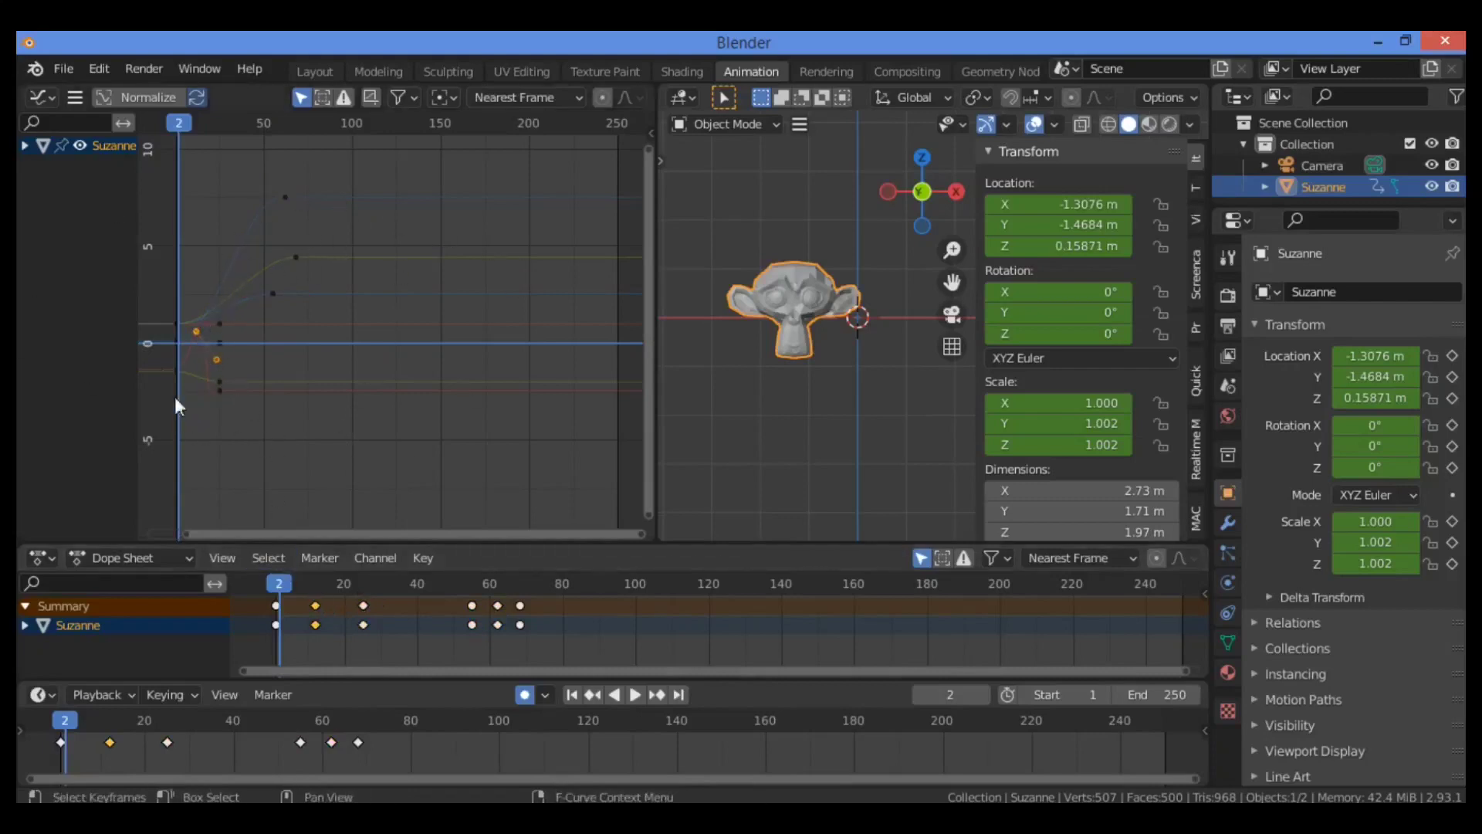
click(276, 607)
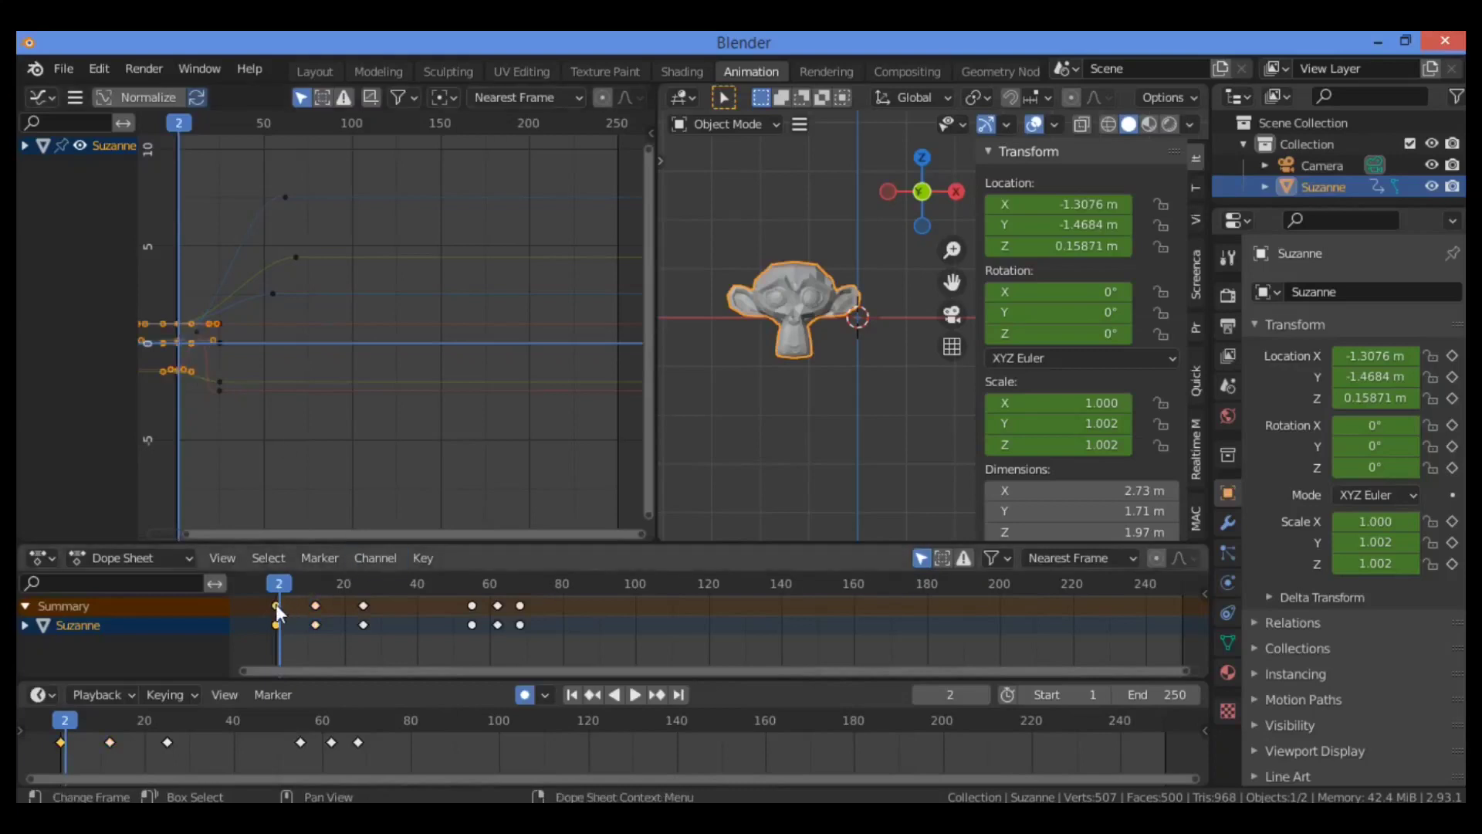
click(520, 606)
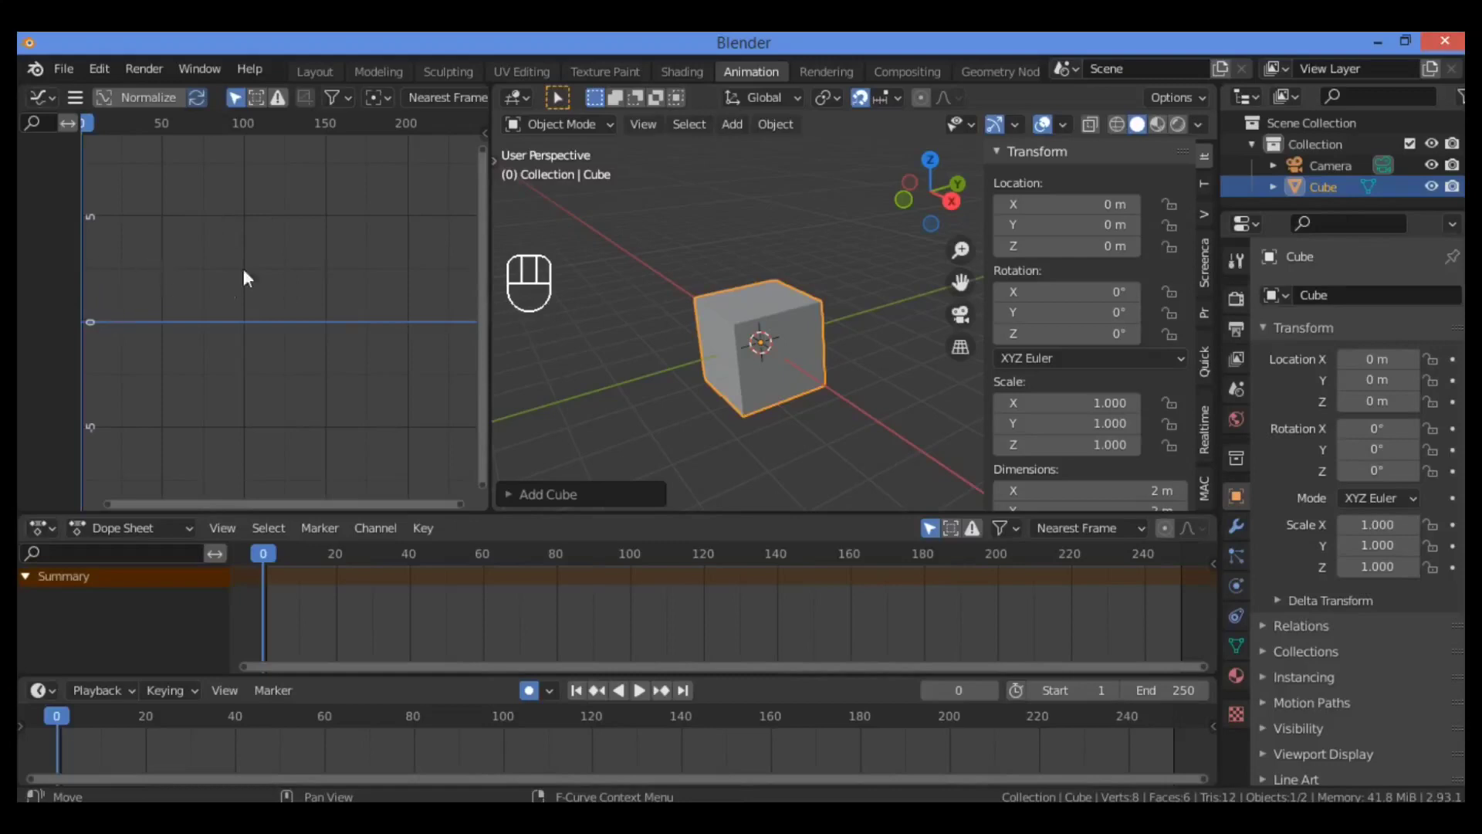
- Move the cube -4 m along the X axis at frame 0 with auto keying on
key(g)
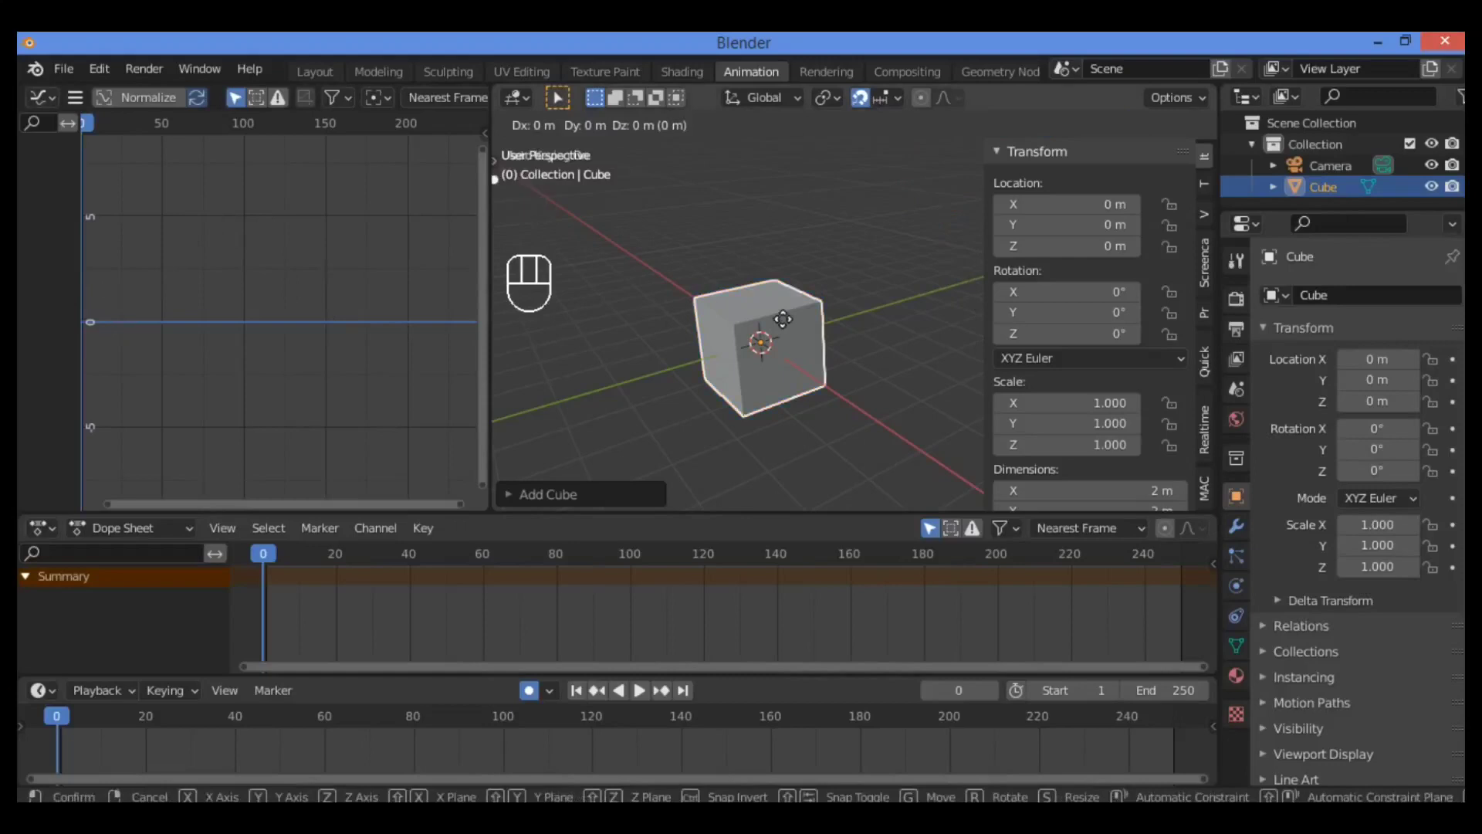
key(x)
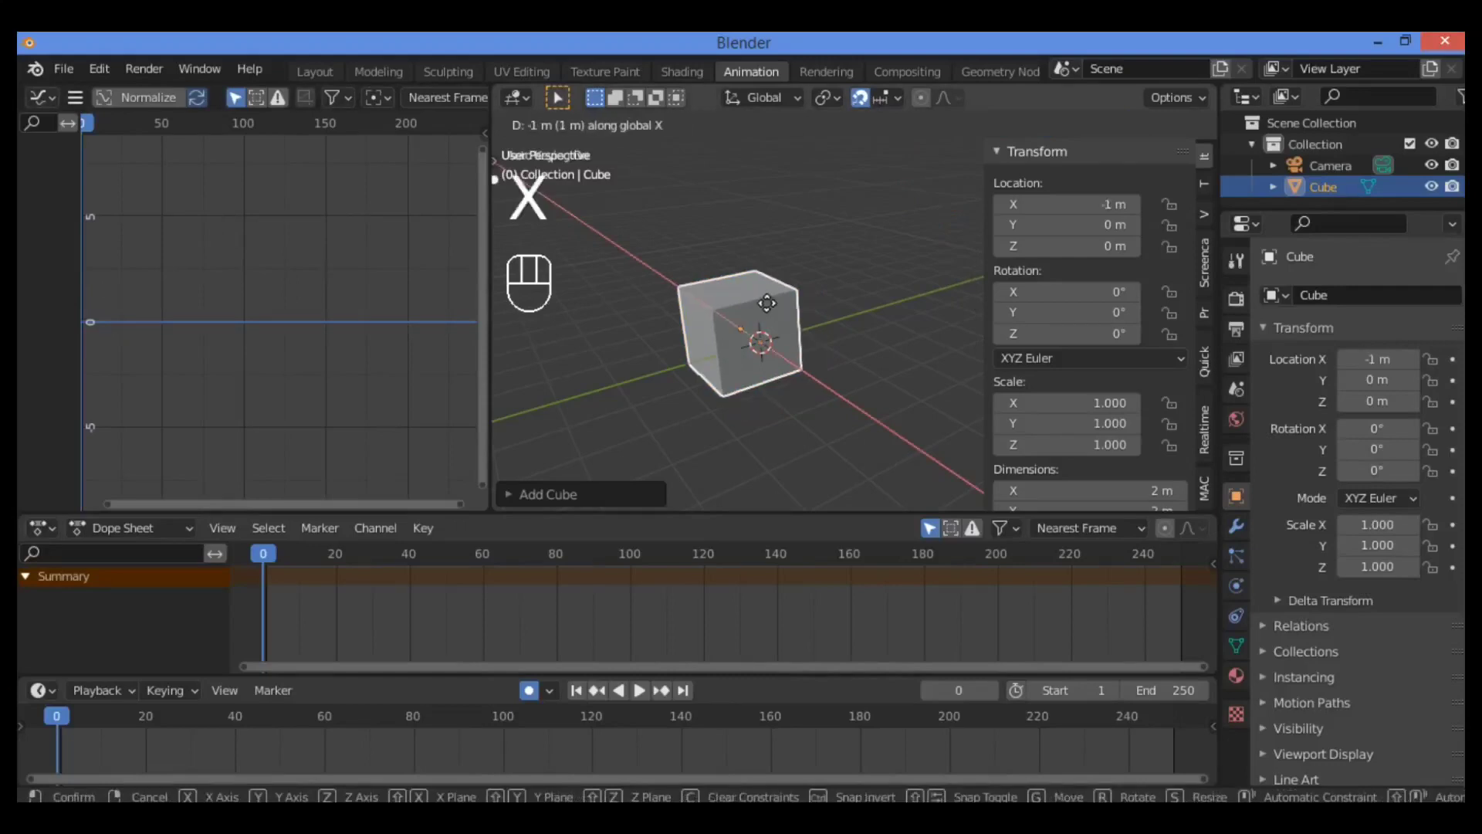
click(727, 270)
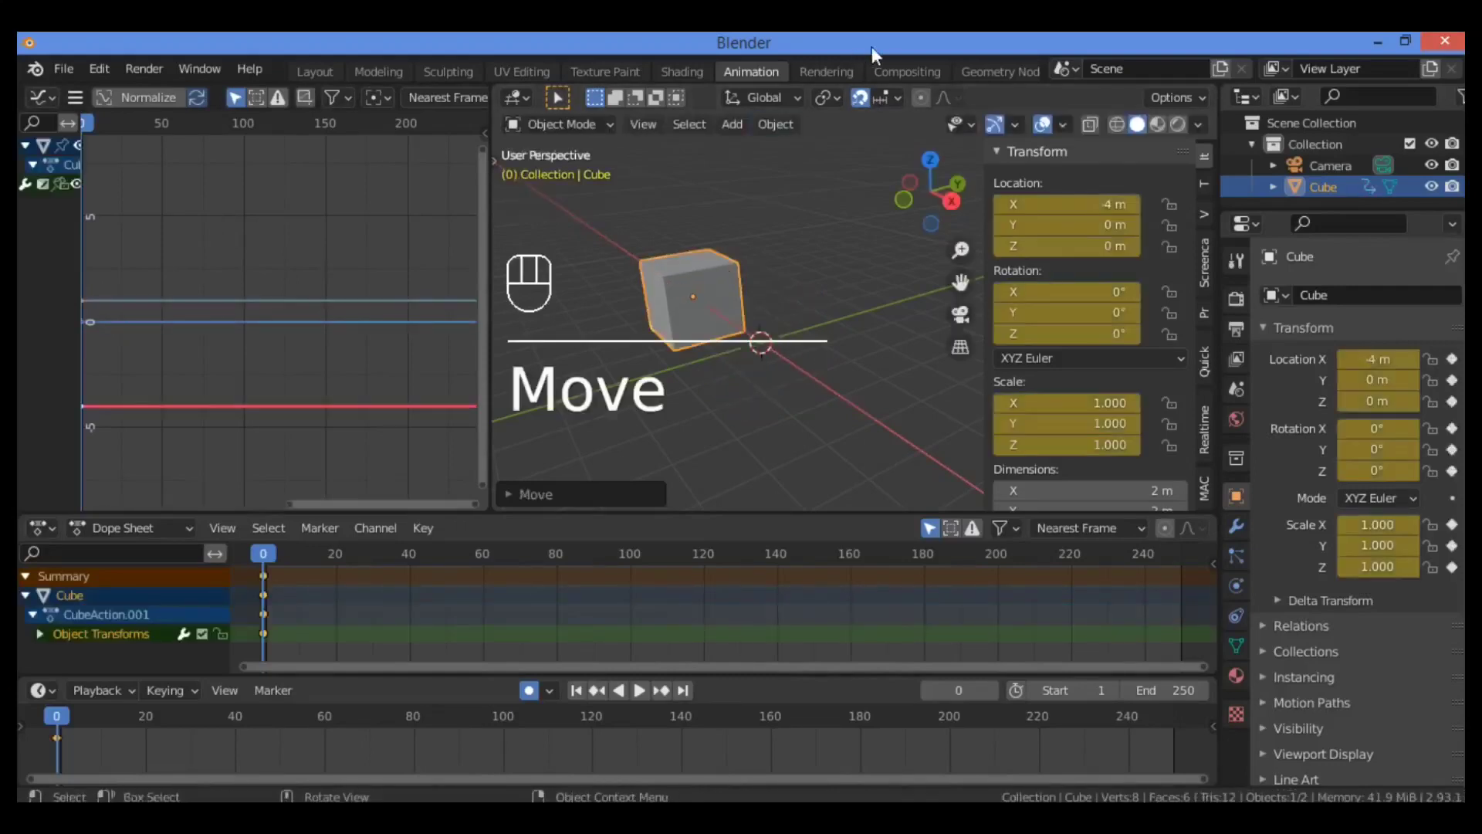
- Review the snapping options, and undo and redo the cube's move along X
click(884, 96)
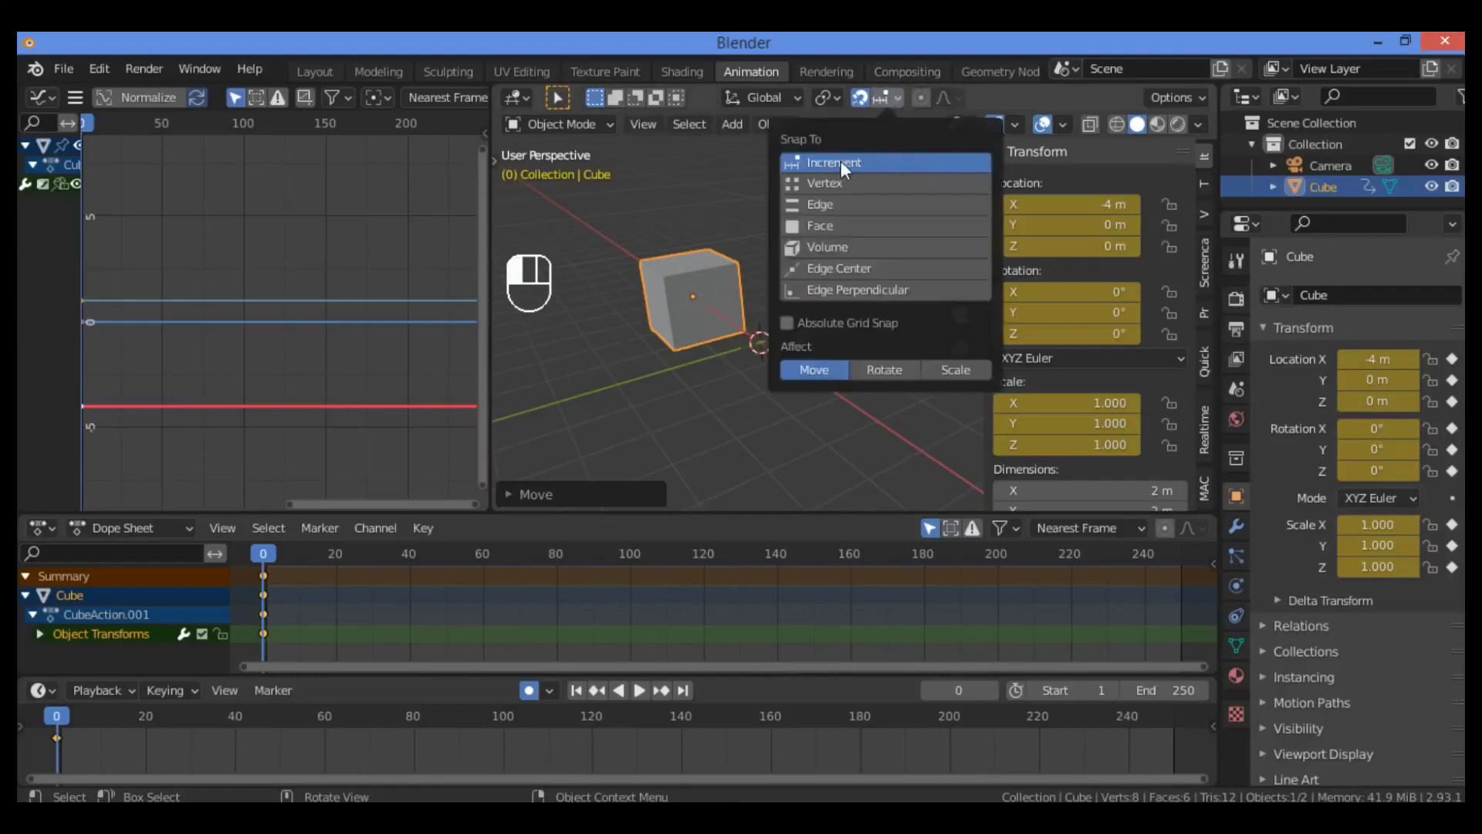
click(883, 97)
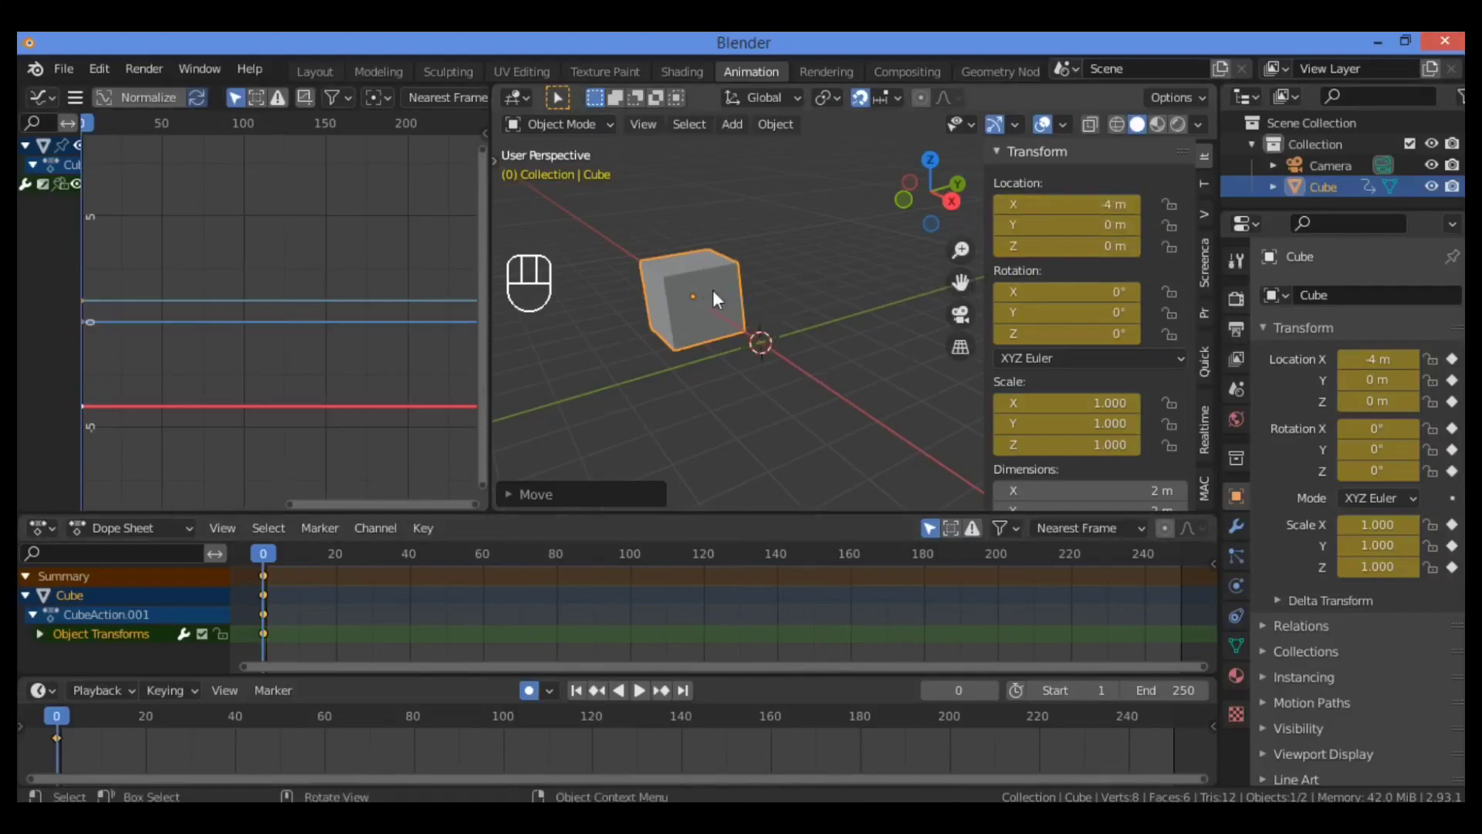
key(ctrl+z)
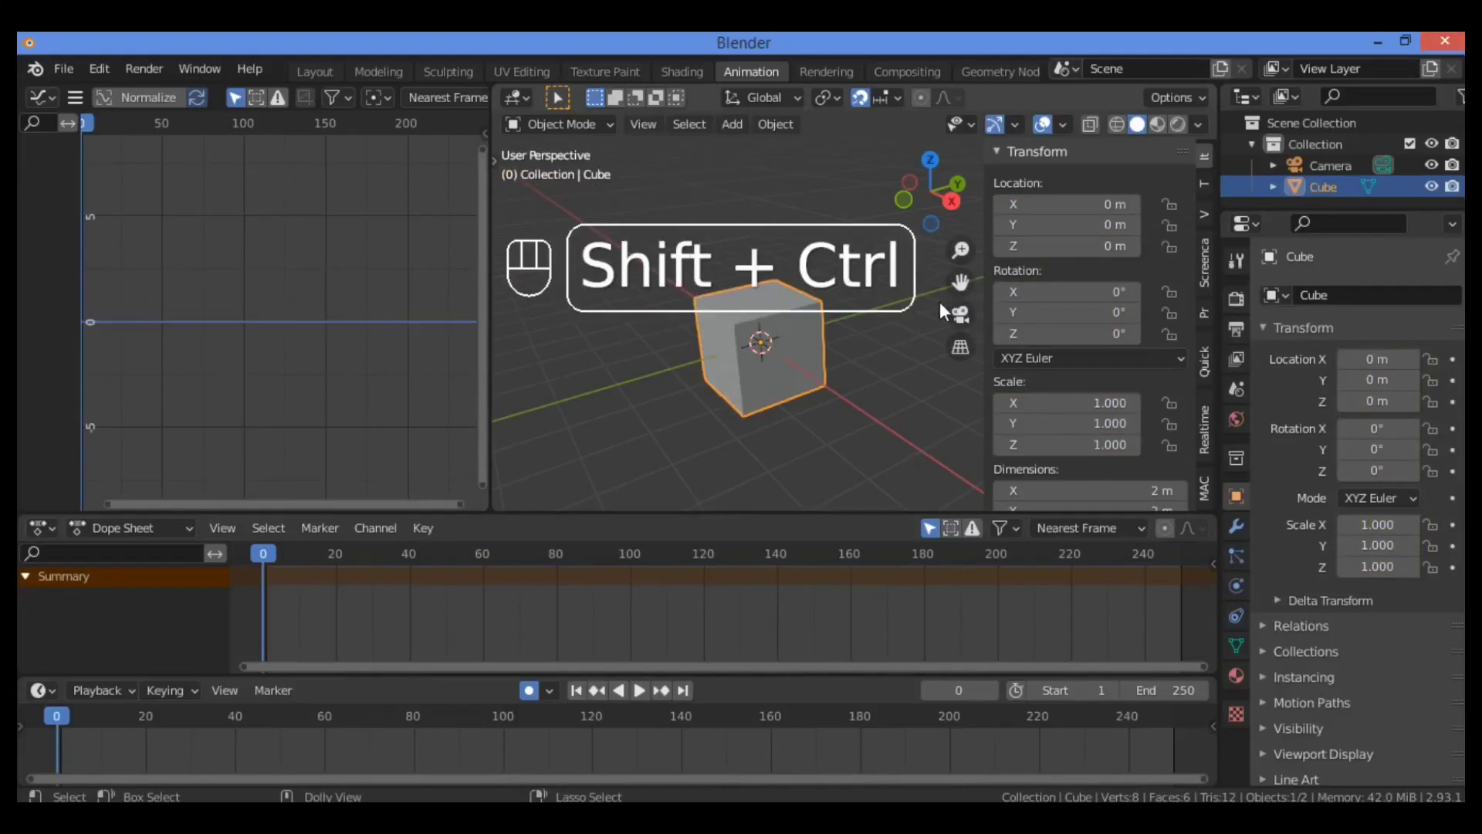
key(ctrl+shift+z)
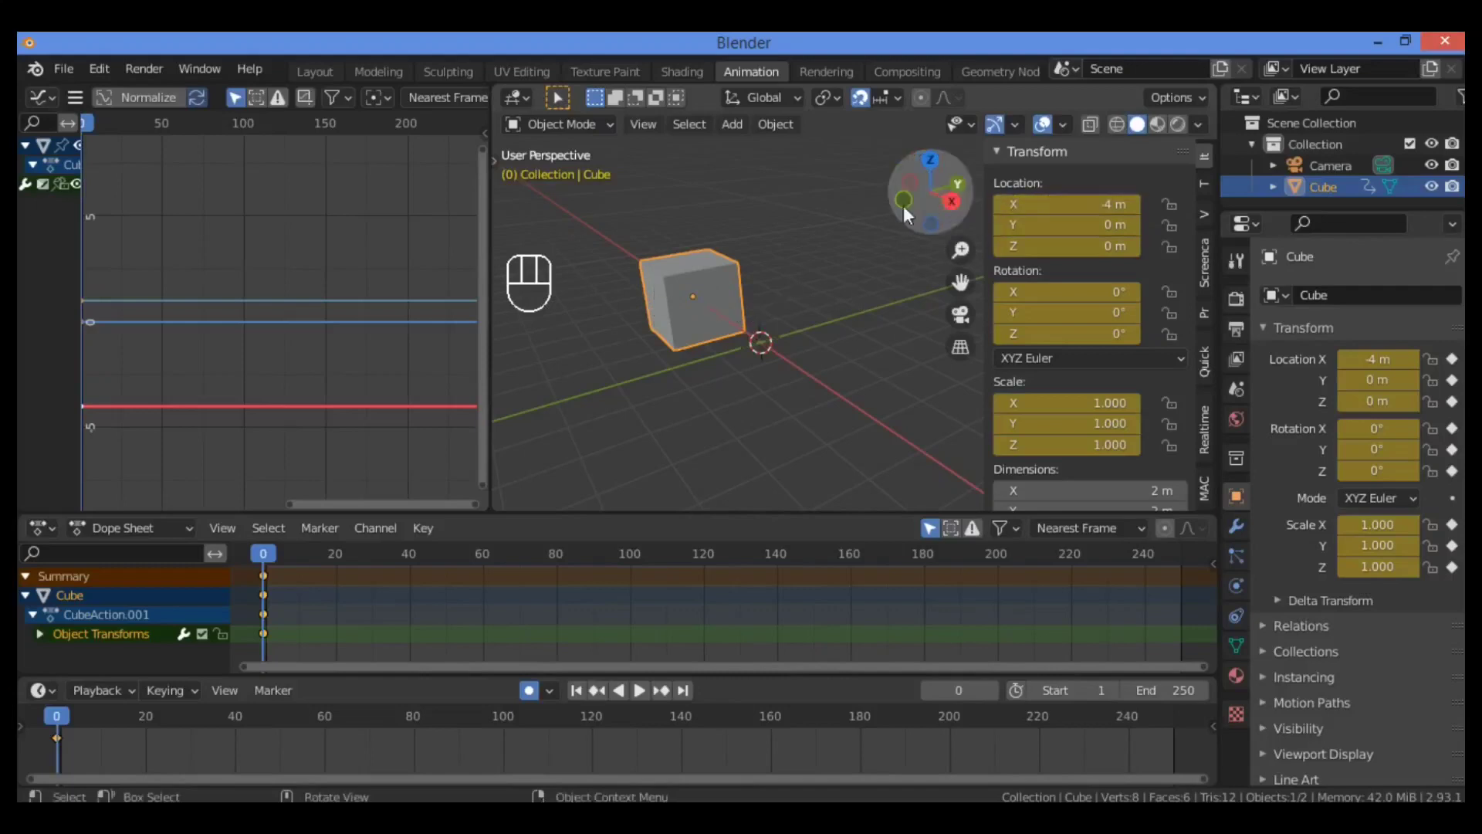
- Raise the cube 3 m along the Z axis at frame 0 and select its Z location keyframe in the graph
drag(932, 192, 685, 279)
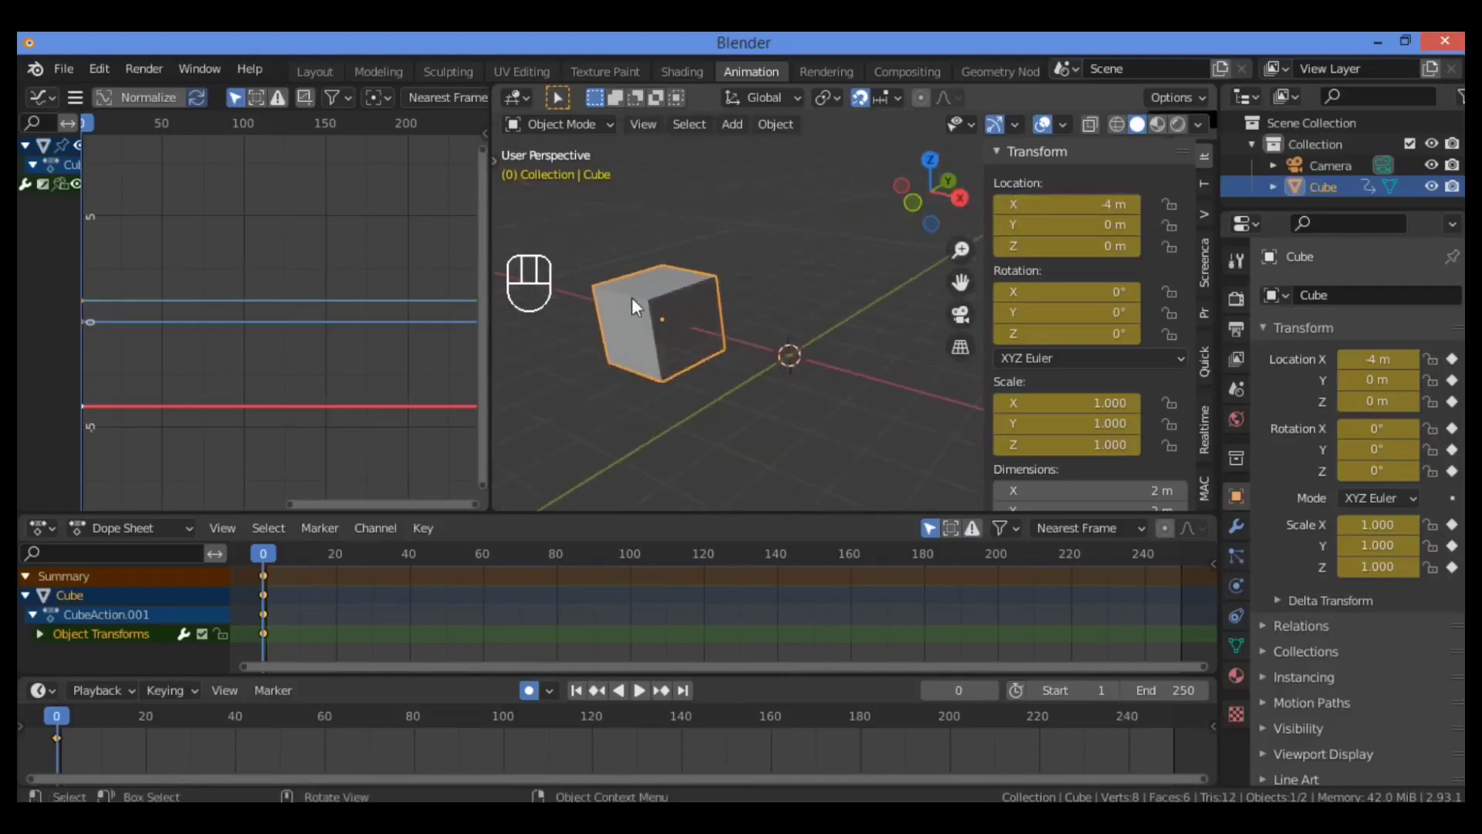
key(g)
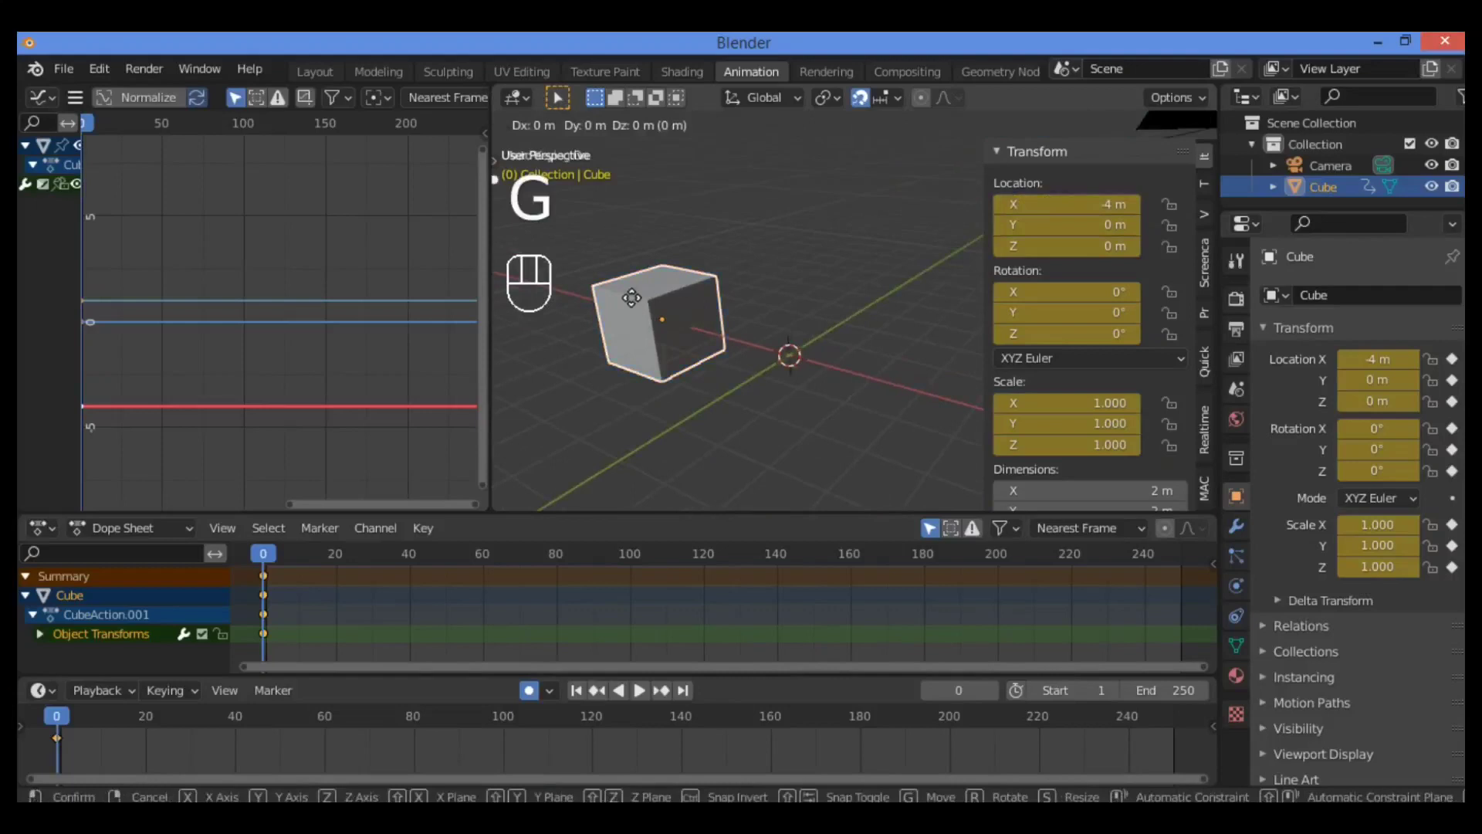
key(z)
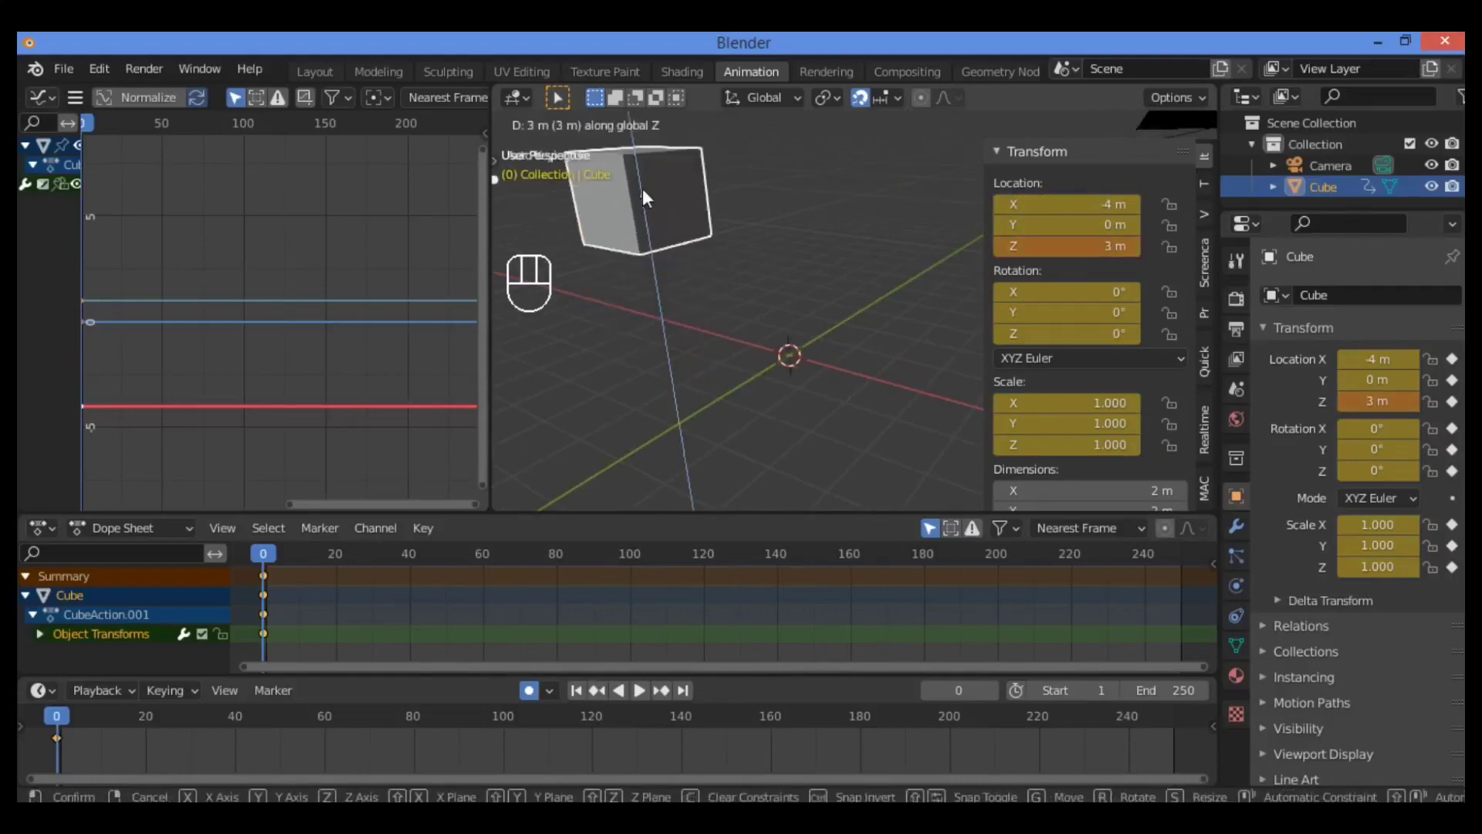
click(647, 198)
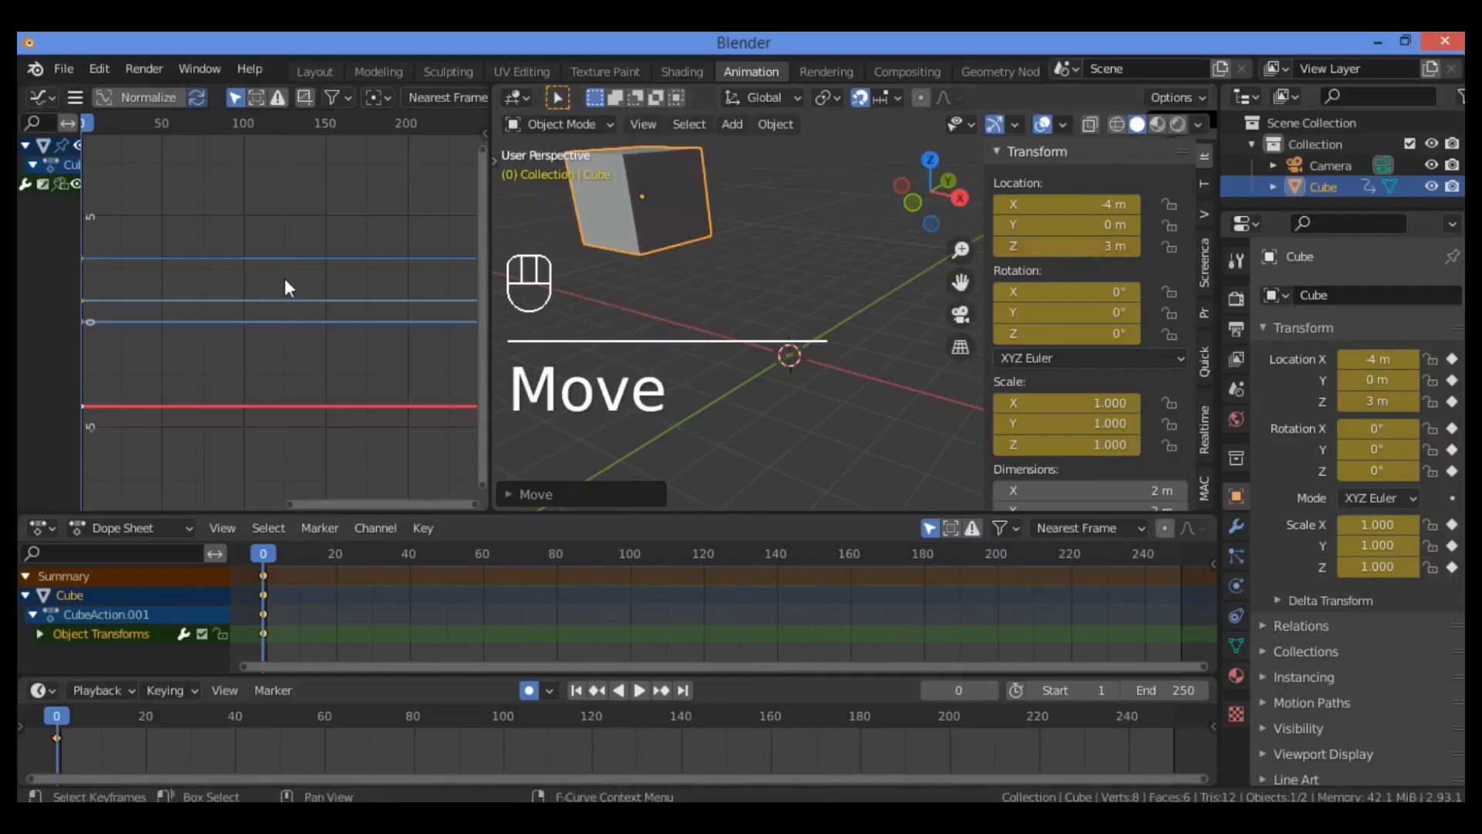
click(223, 265)
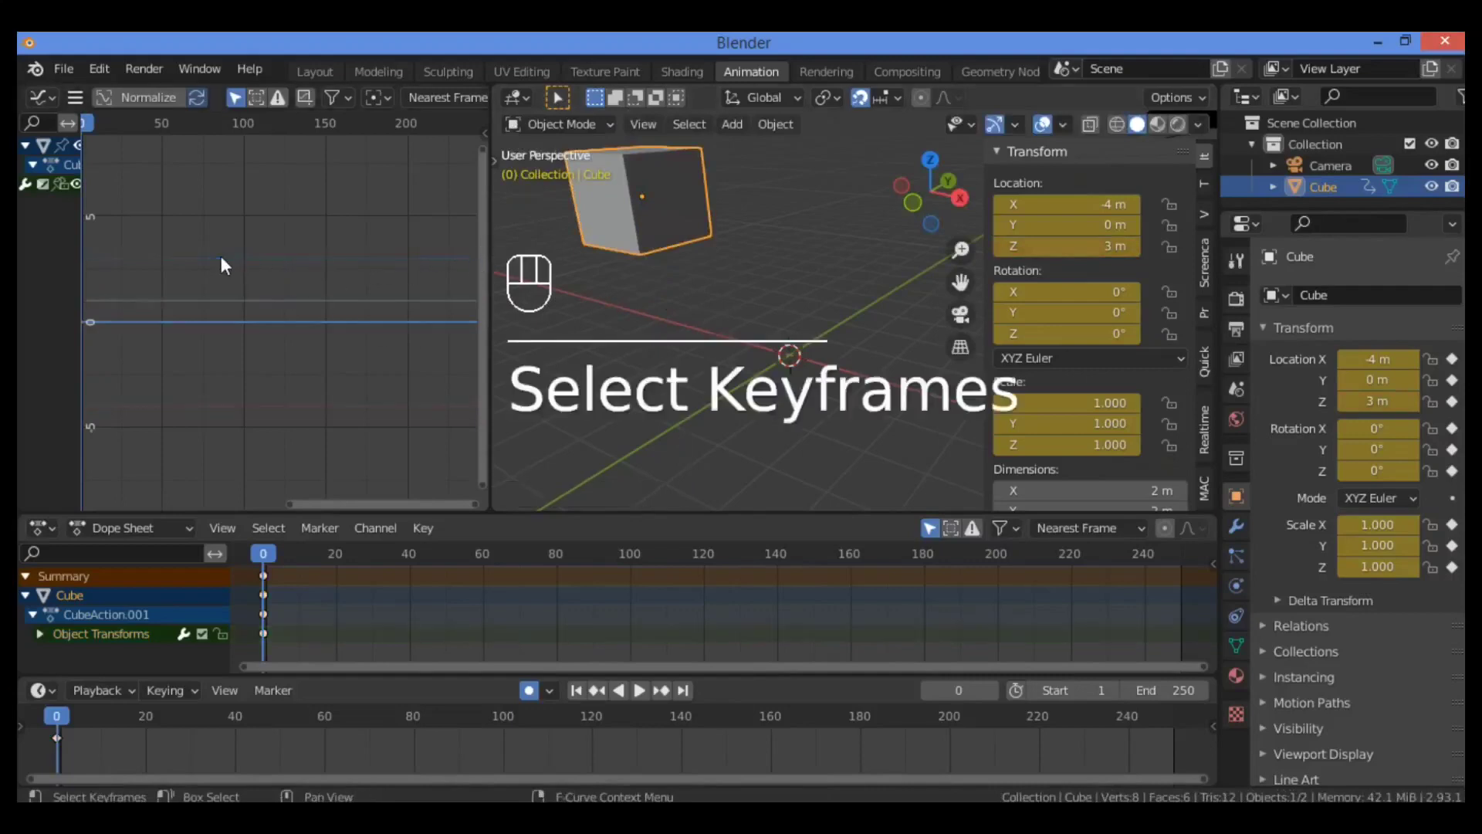
click(82, 259)
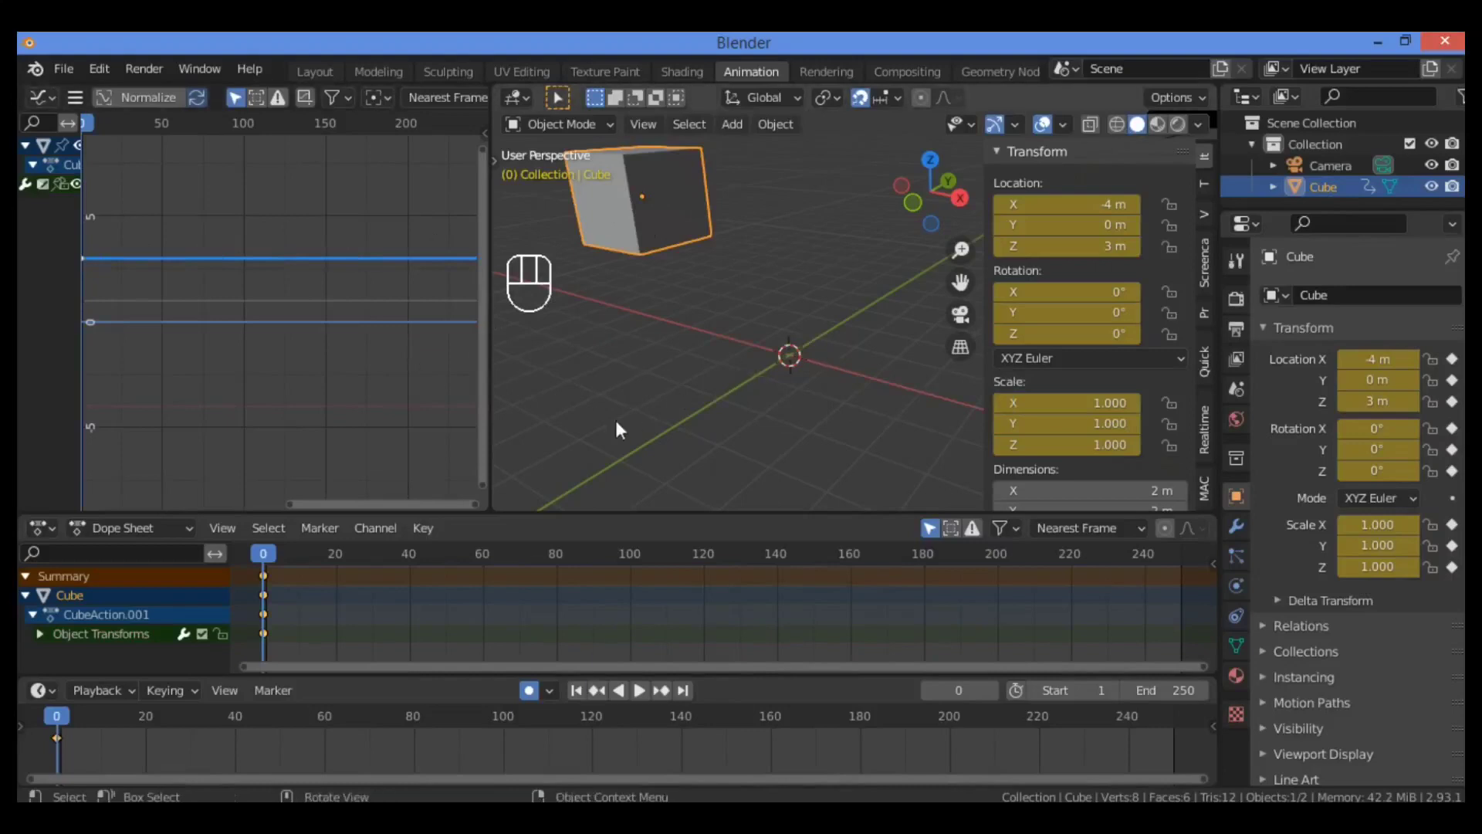
- Go to frame 41 and move the cube 4 m along the Y axis to key its new position
drag(257, 557, 417, 562)
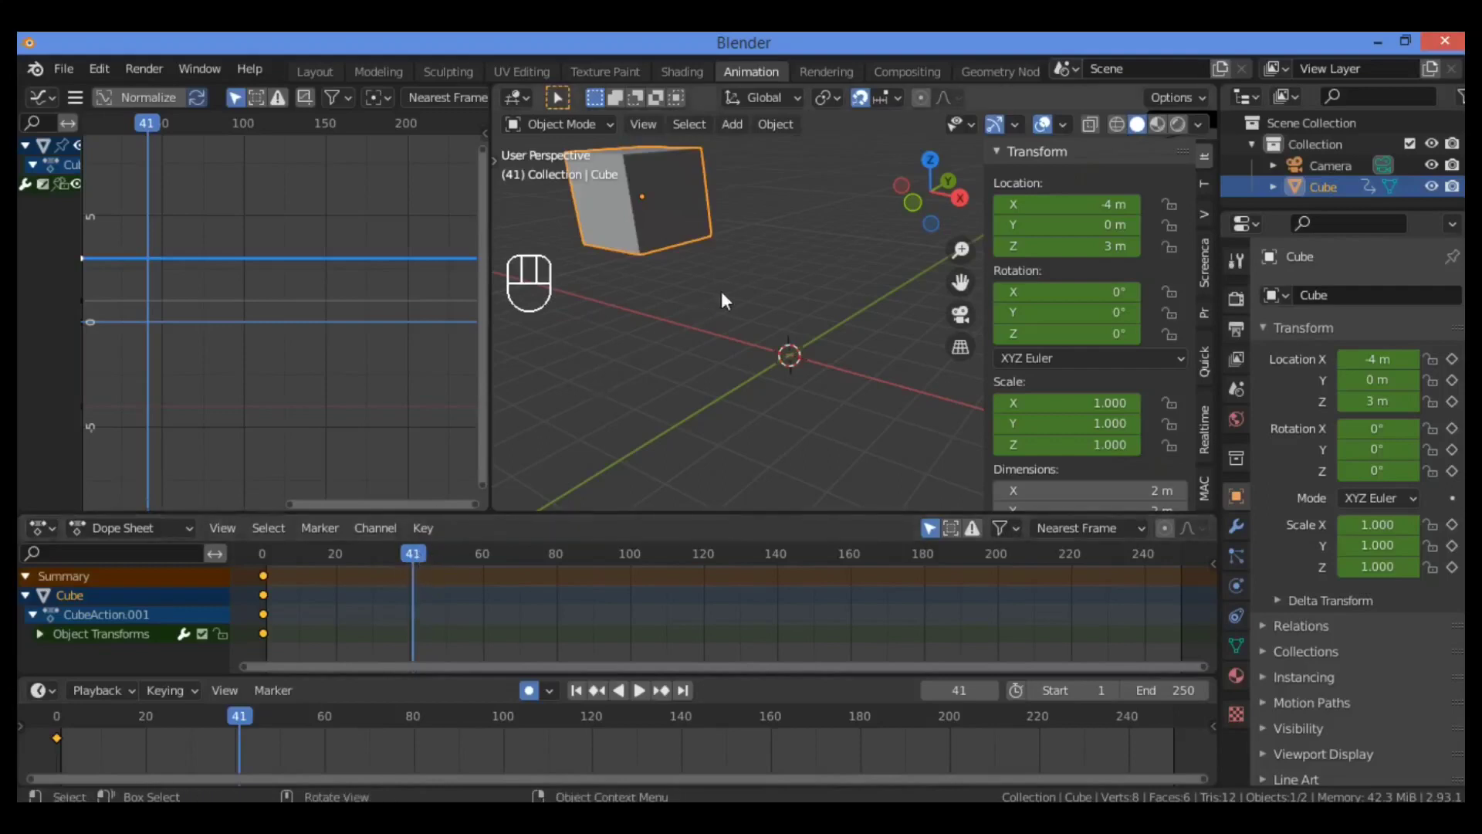
shift+middle_drag(633, 327, 720, 243)
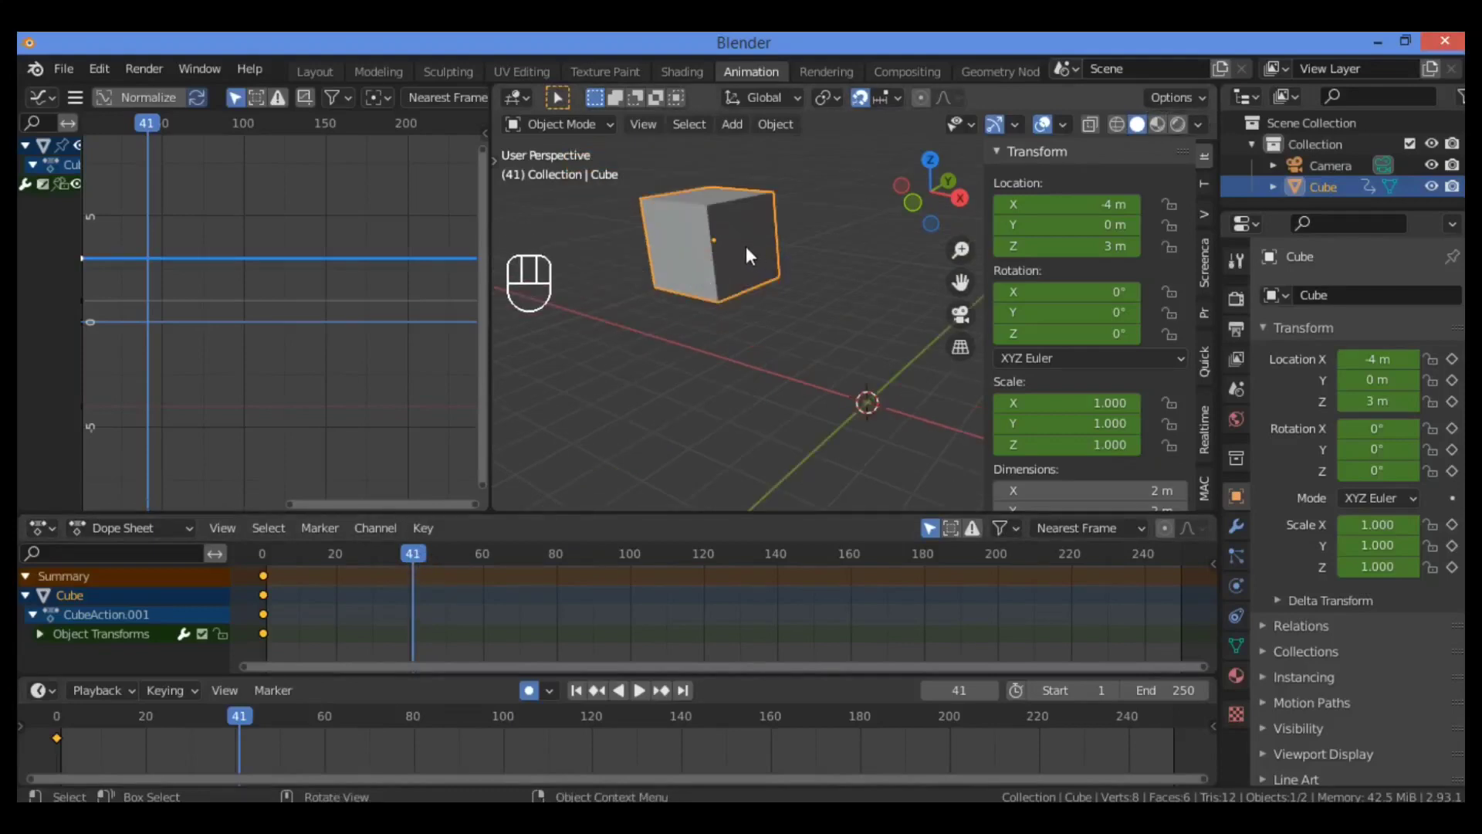
key(g)
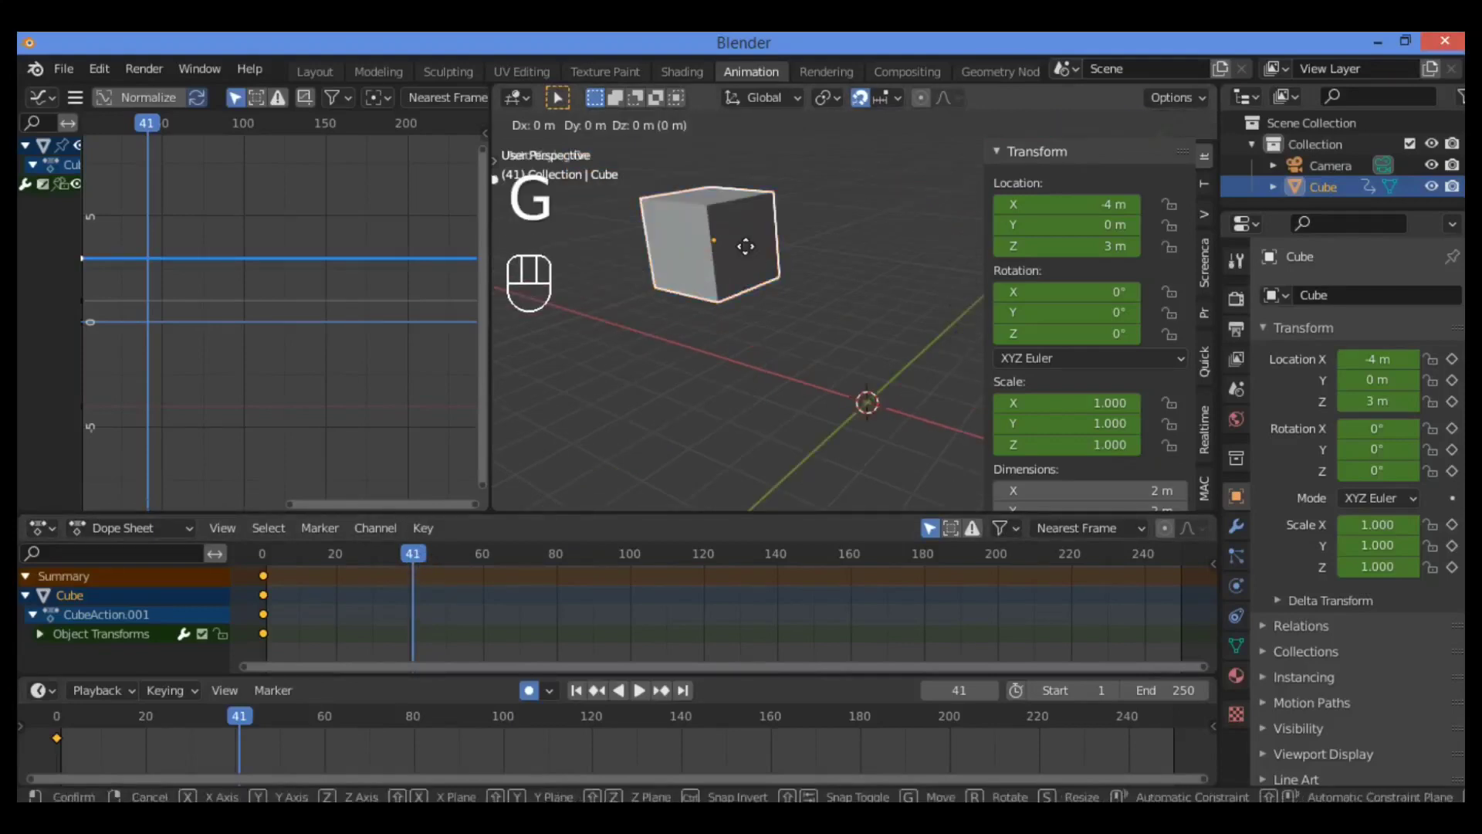
key(y)
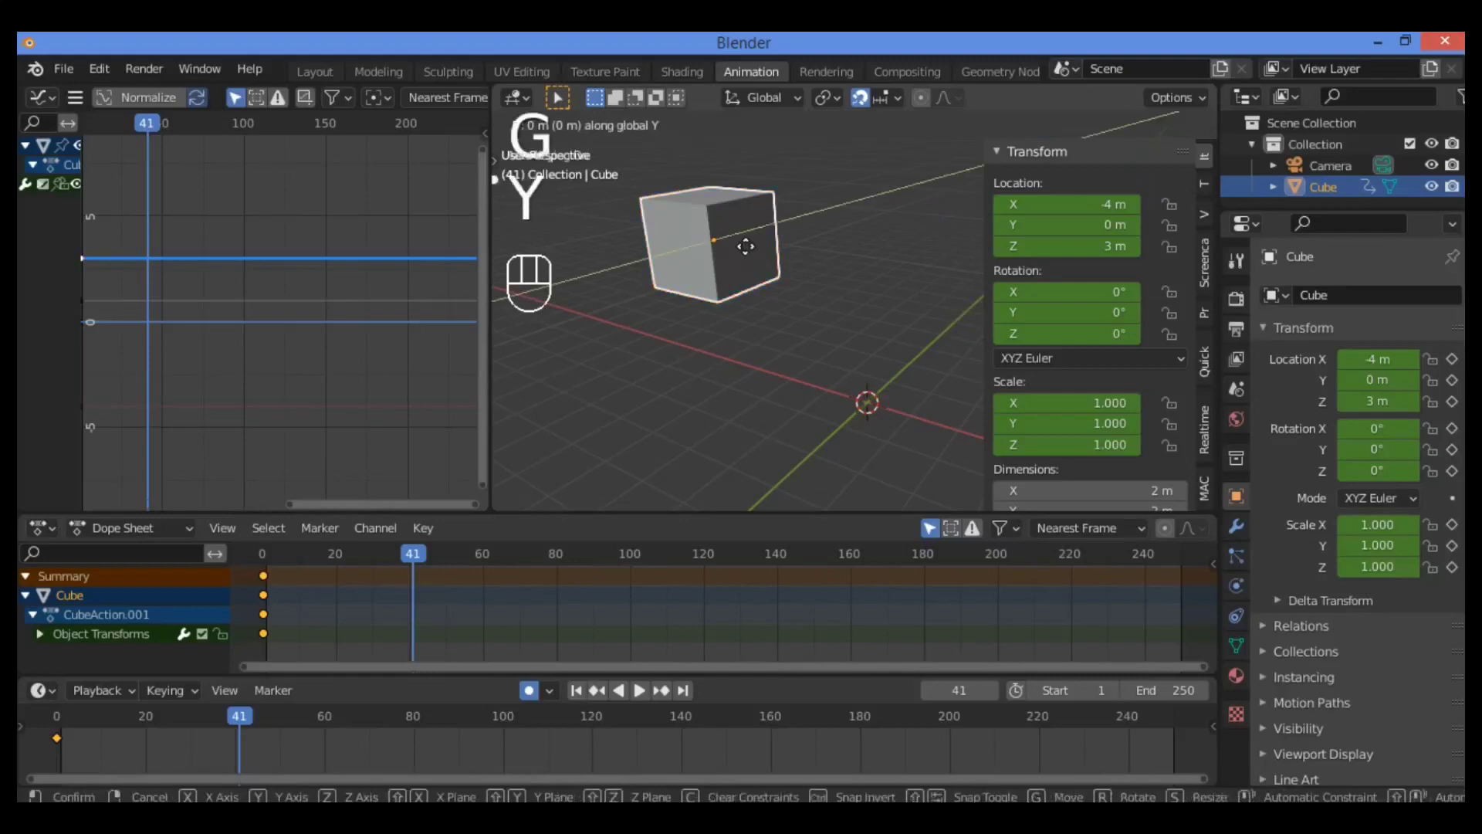
click(836, 210)
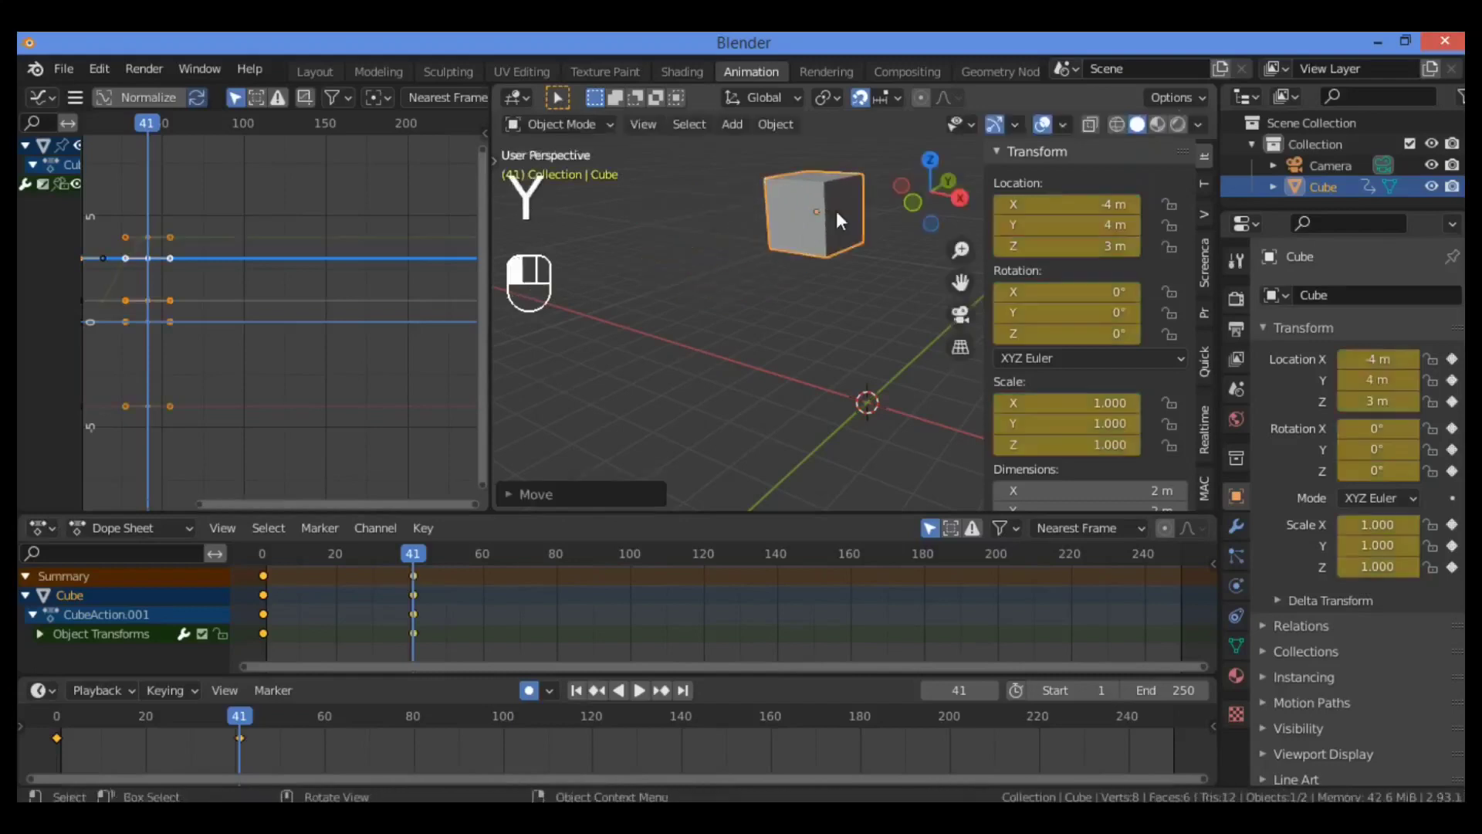
- Select the cube's Y, Z and X location keyframes at frame 41 in turn to compare their F-curves
click(123, 271)
click(146, 236)
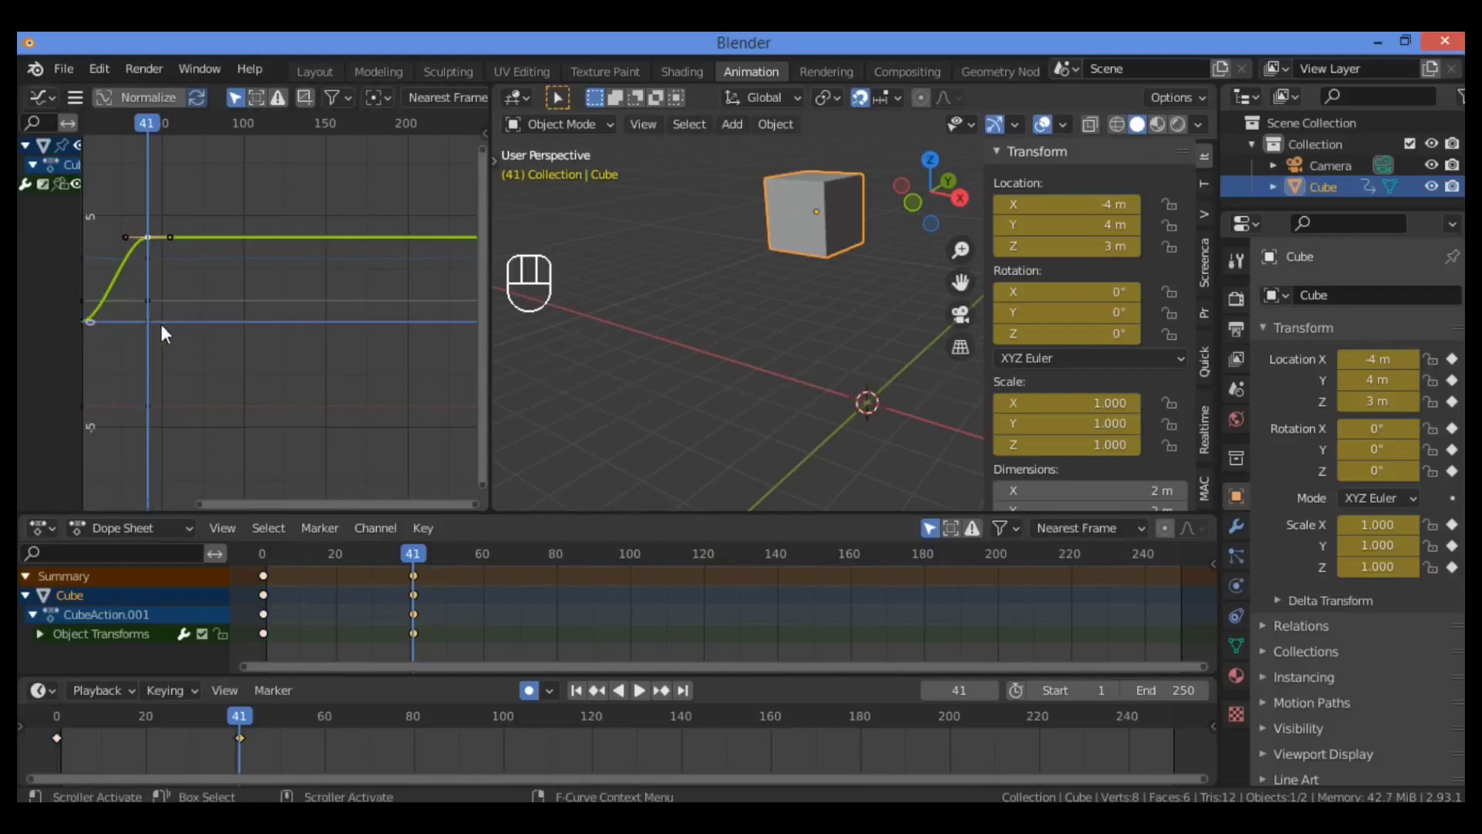
click(148, 261)
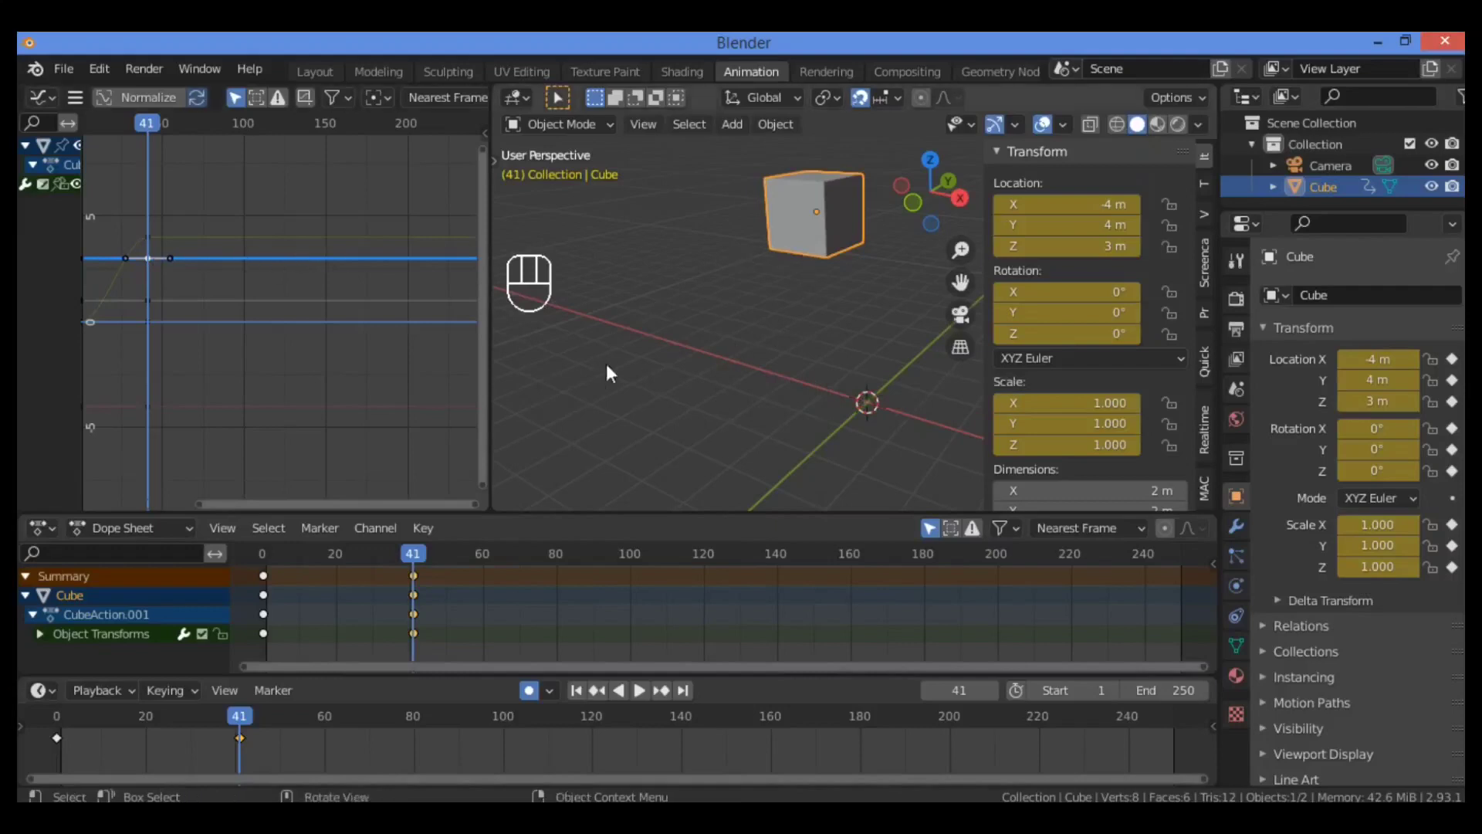
click(146, 406)
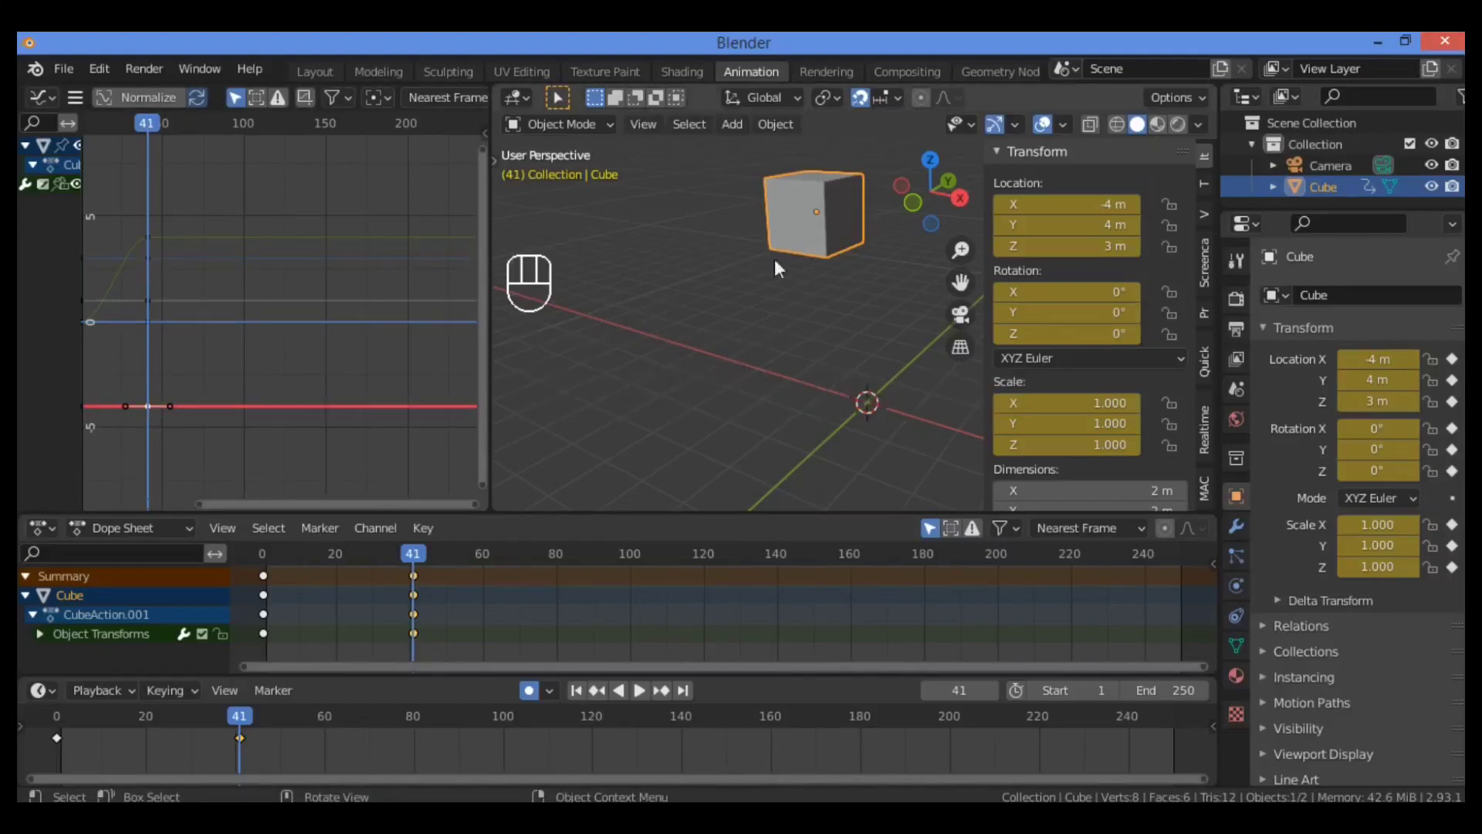
mouse_move(917, 192)
mouse_down()
mouse_move(907, 186)
mouse_move(938, 171)
mouse_move(912, 197)
mouse_move(928, 191)
mouse_up()
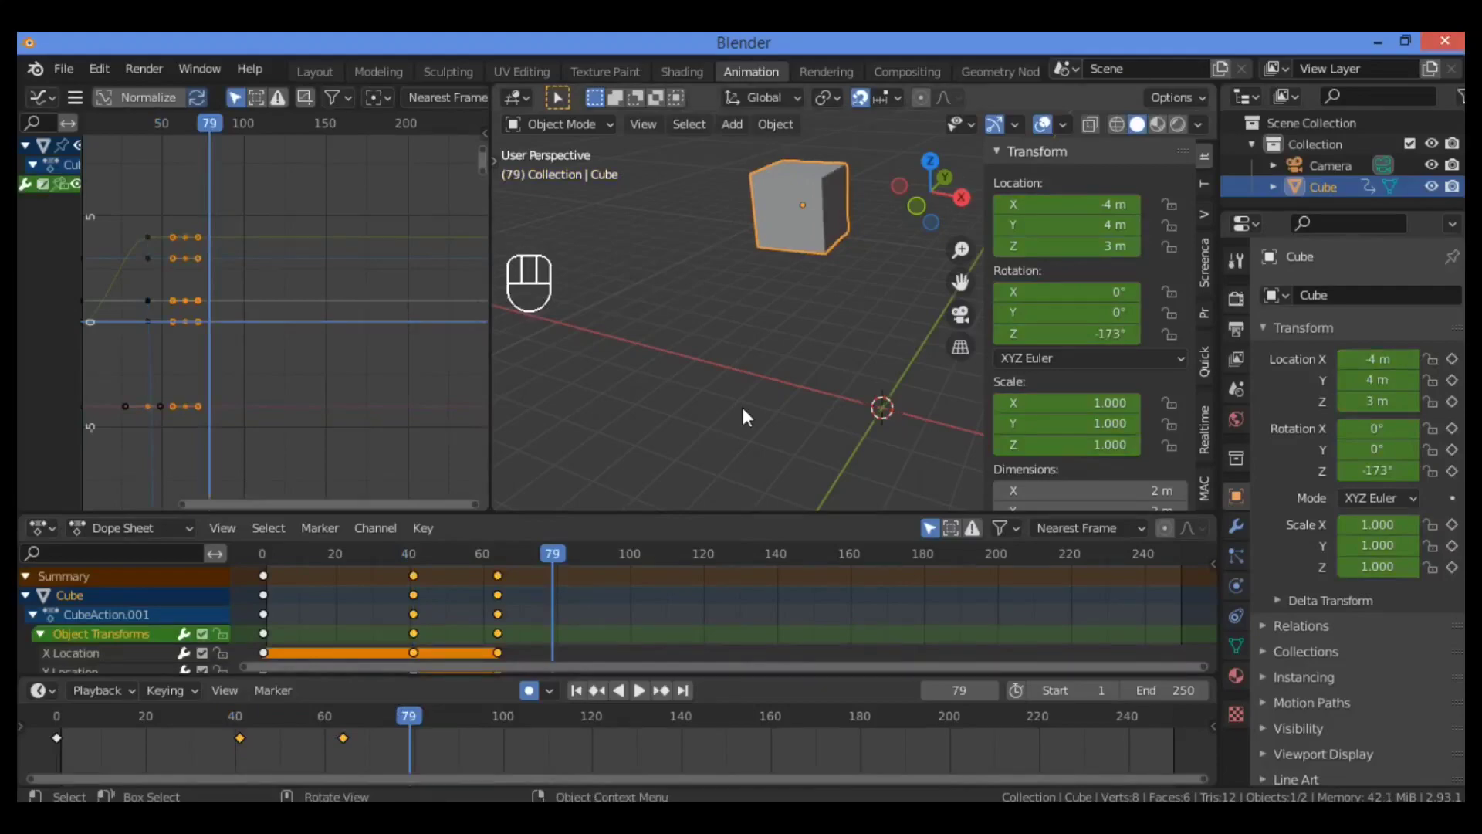
key(shift)
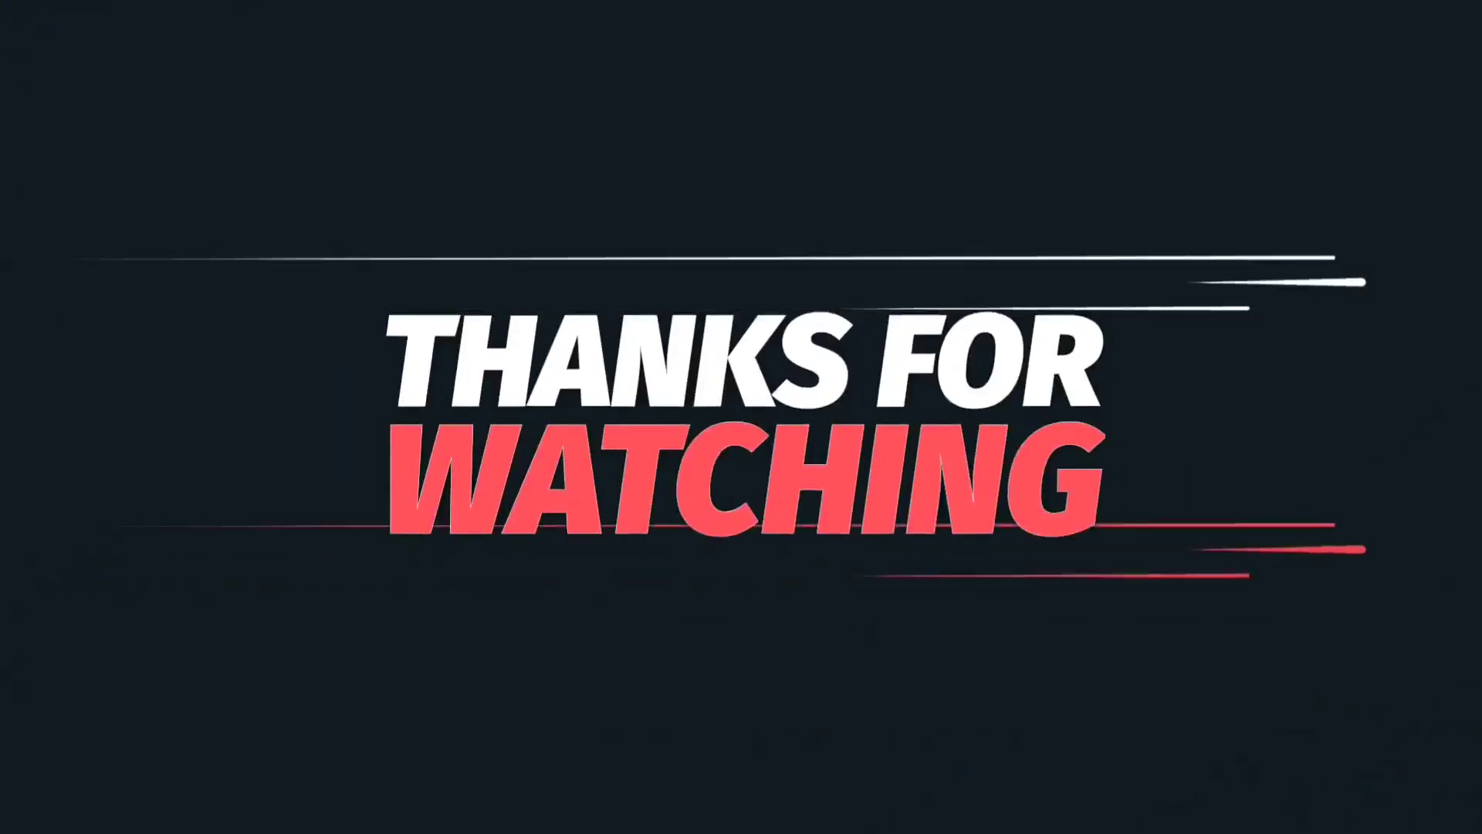